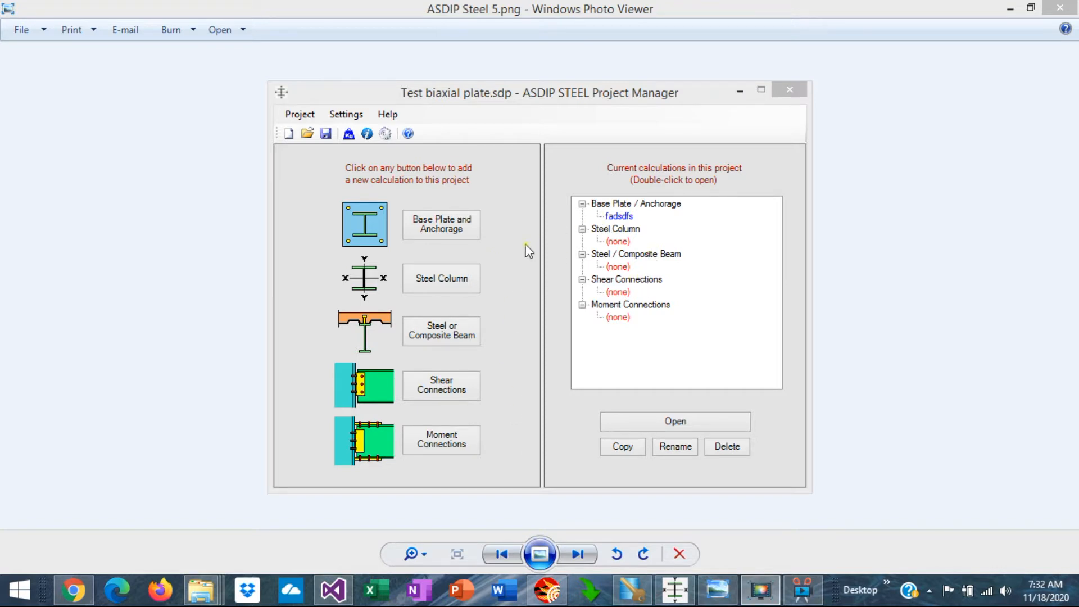
Add a steel column calculation named "cghjdg" to the project.
click(449, 281)
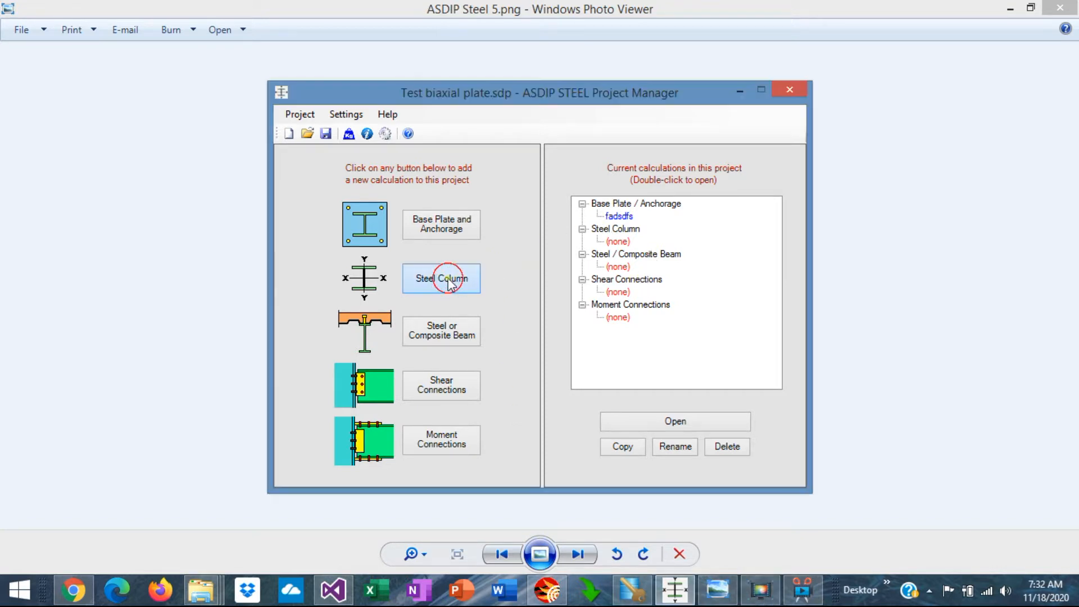
text(cghjdg)
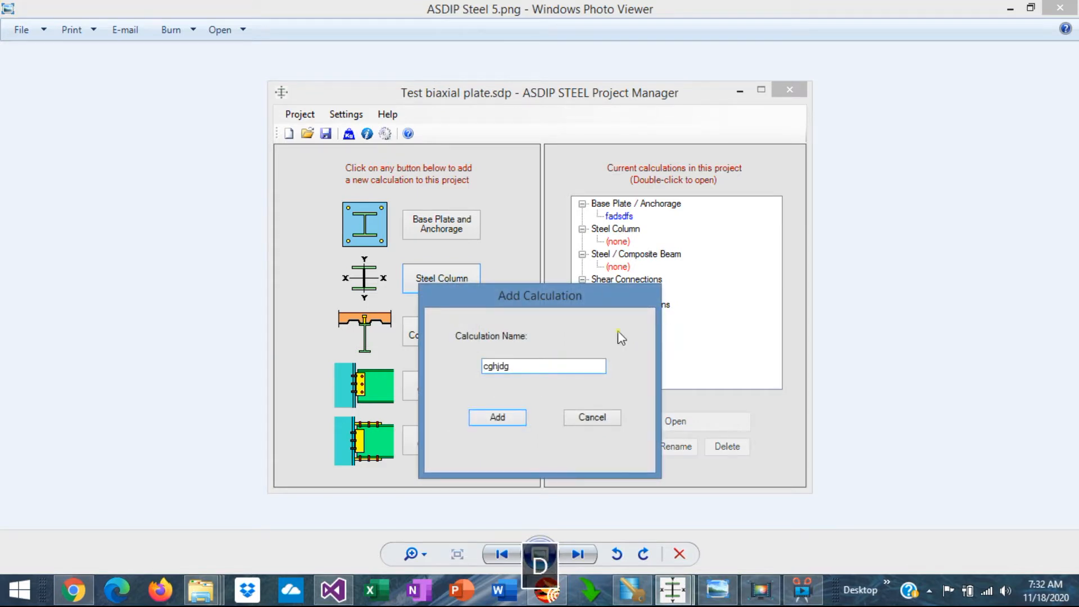
click(500, 417)
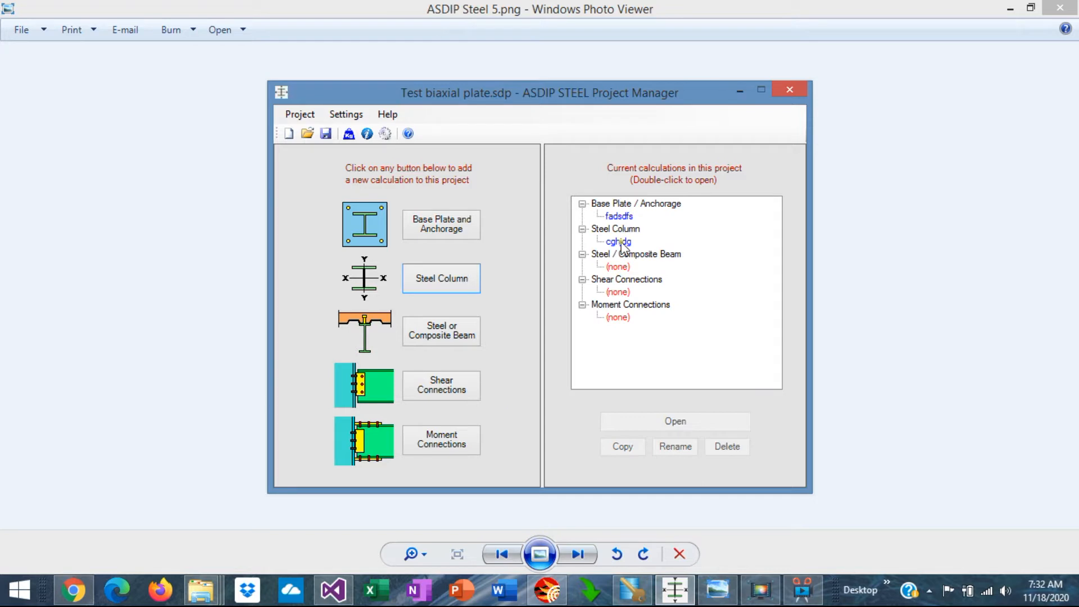
Add a moment connections calculation named "chgjdhgj" to the project.
click(458, 443)
text(chgjdhgj)
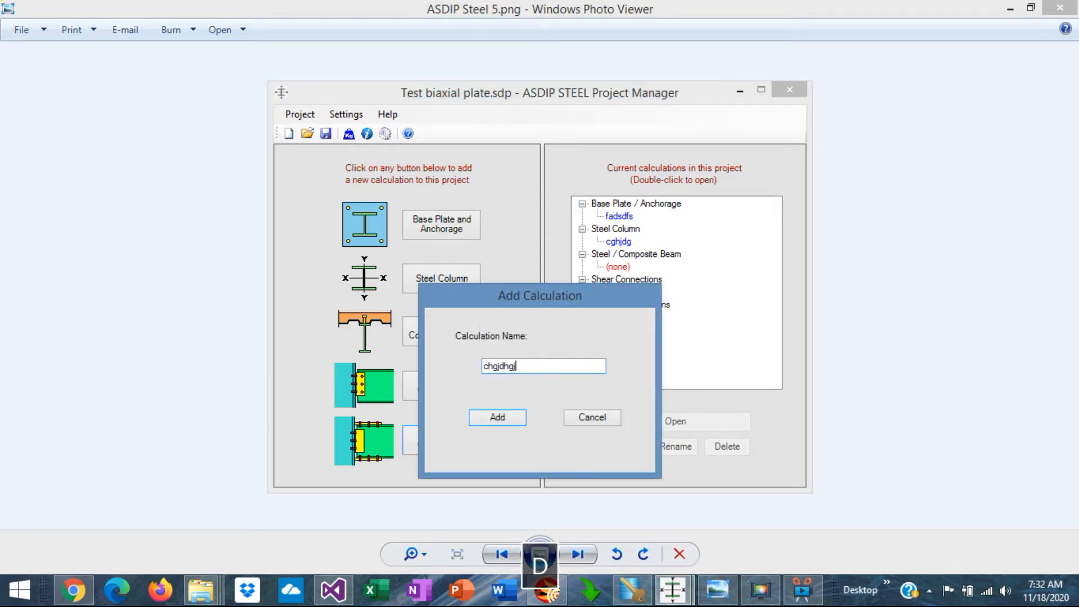
click(490, 418)
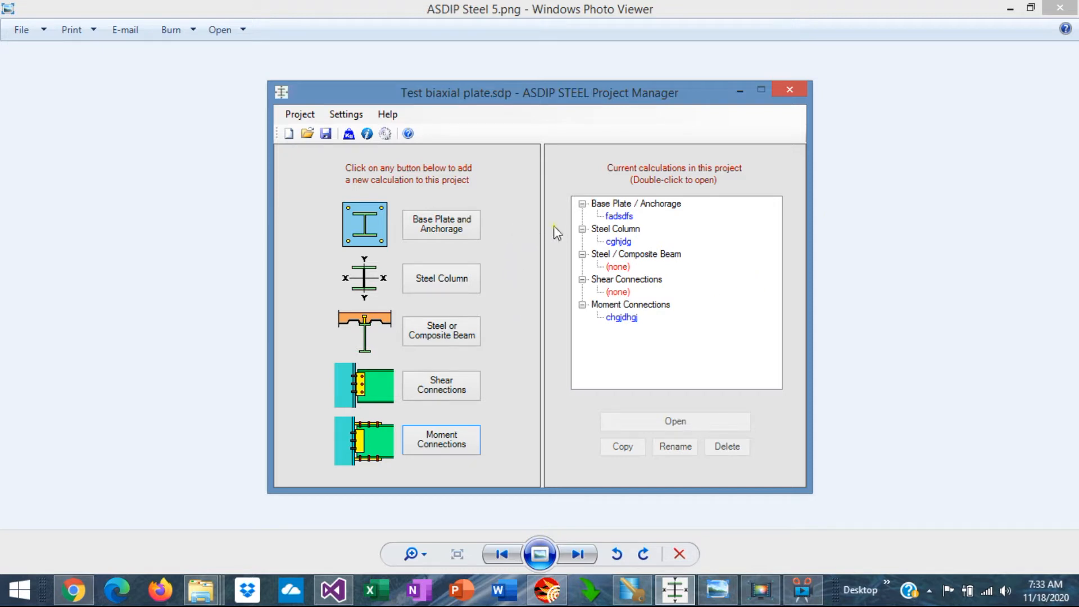
Open the base plate calculation "fadsdfs" and browse the W shapes in the AISC sections database without changing the column section.
double_click(621, 217)
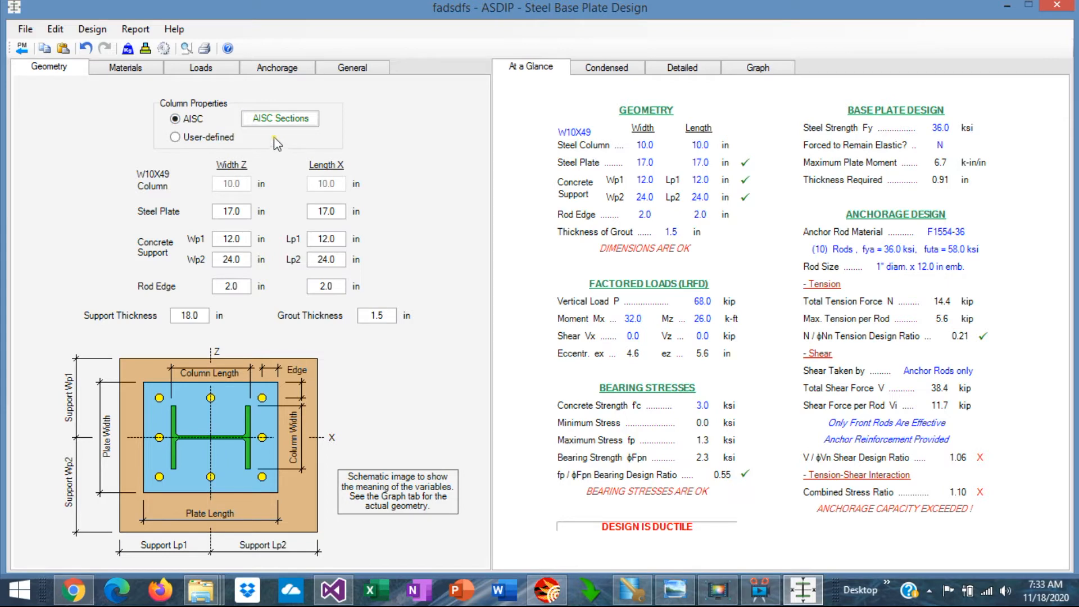
click(286, 120)
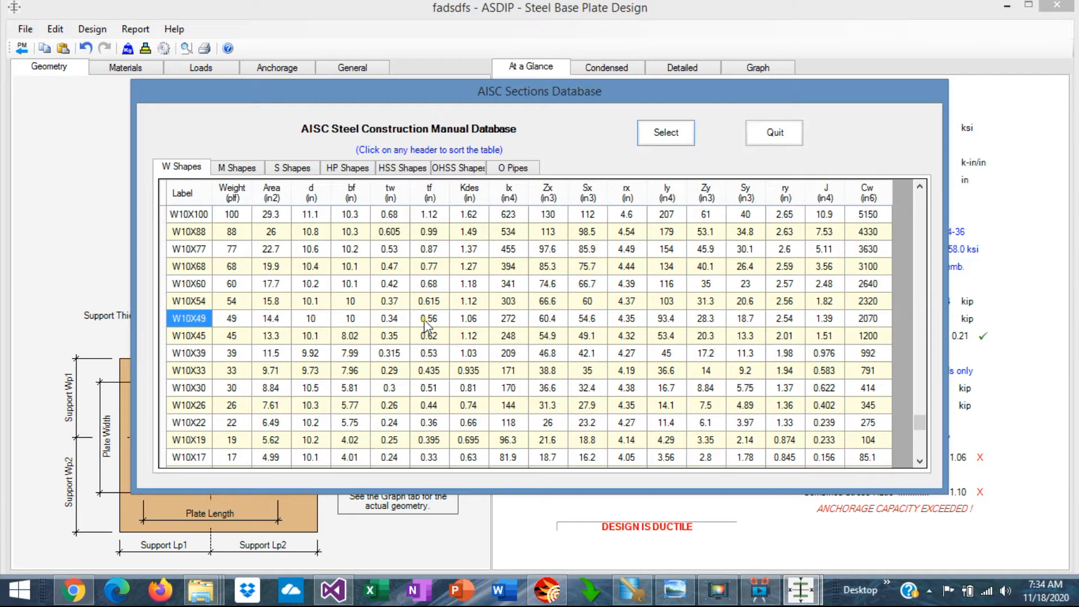
scroll(425, 325, down, 4)
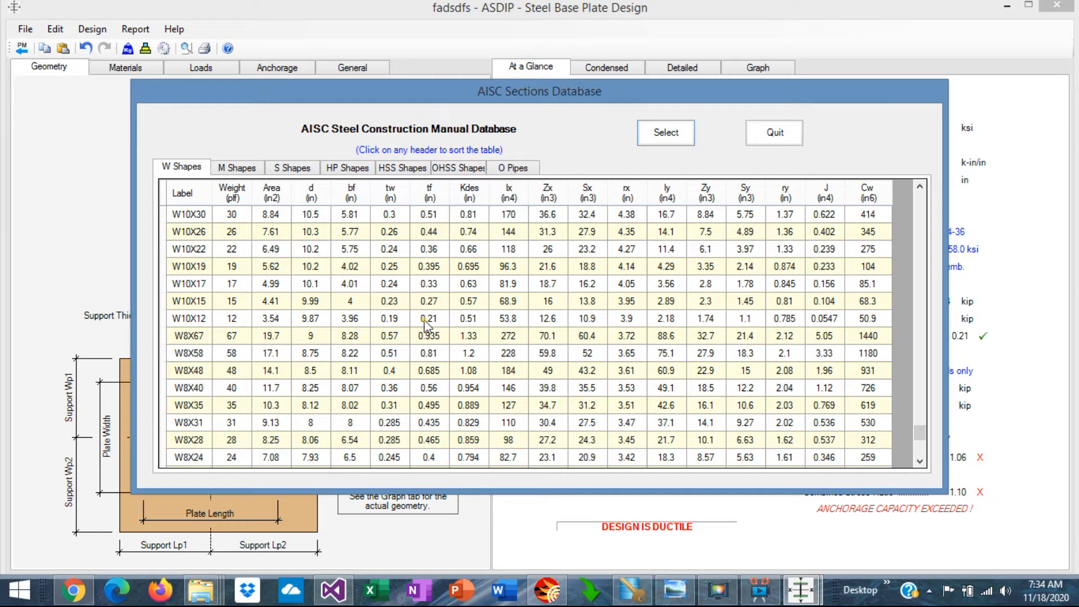
click(776, 135)
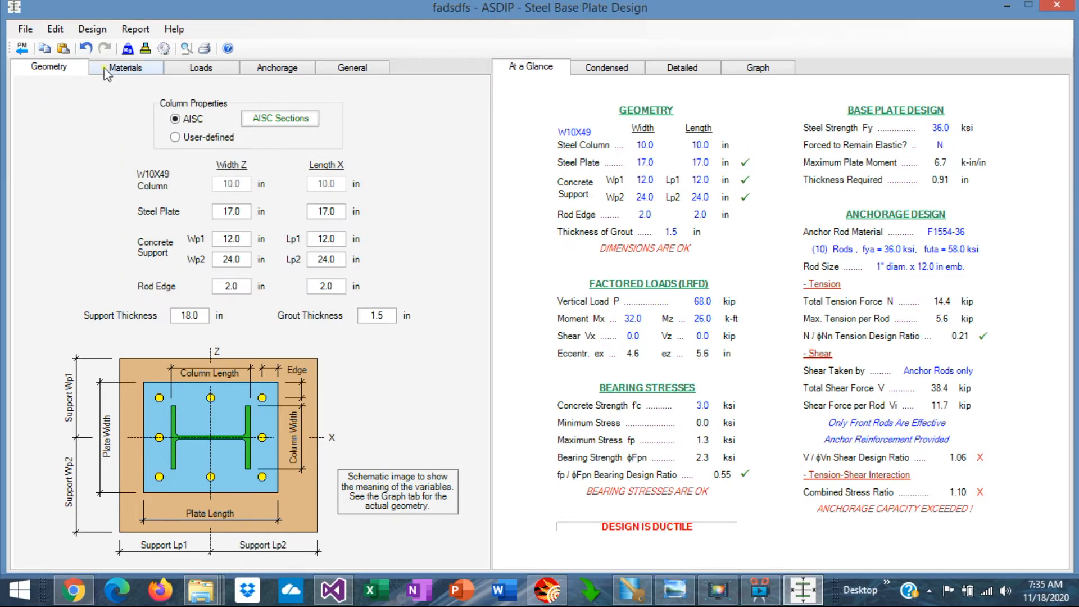
Review the seismic parameters of the base plate materials, including the spectral acceleration, overstrength factor, and tension and shear options.
click(116, 69)
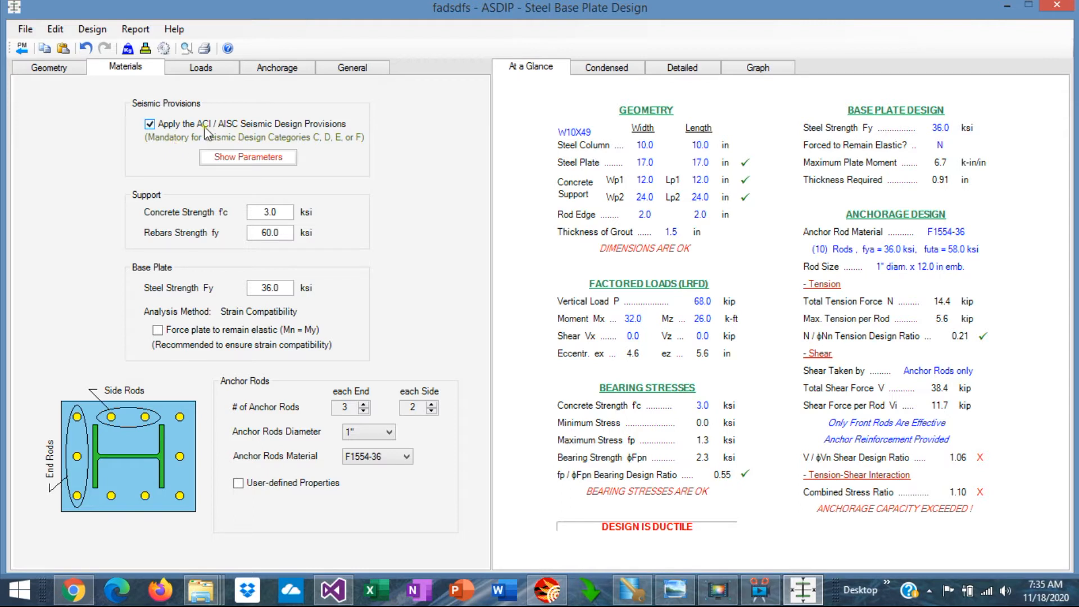
click(235, 159)
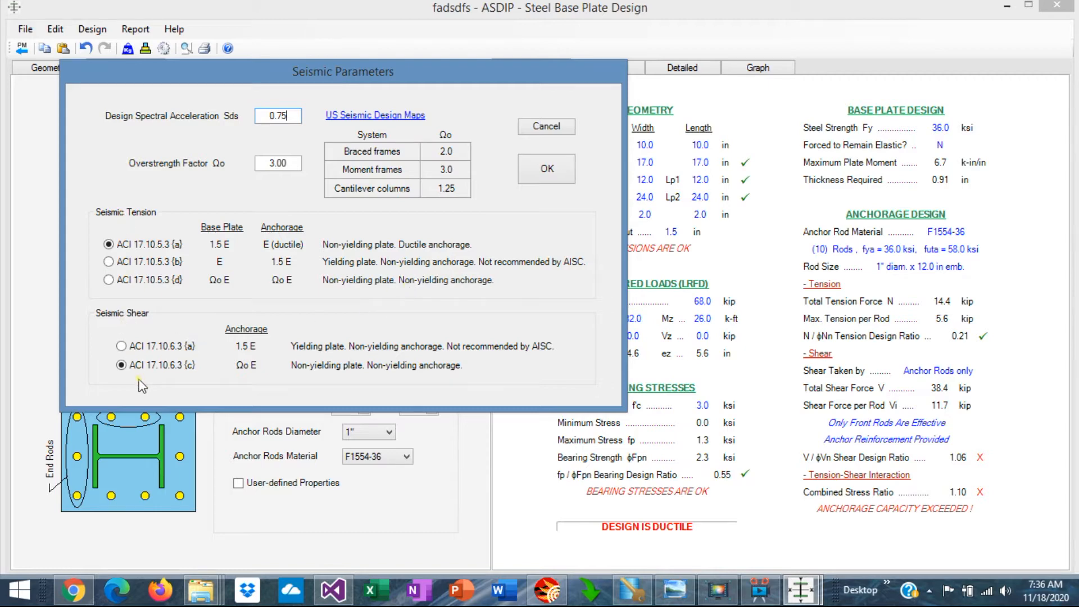
key(Return)
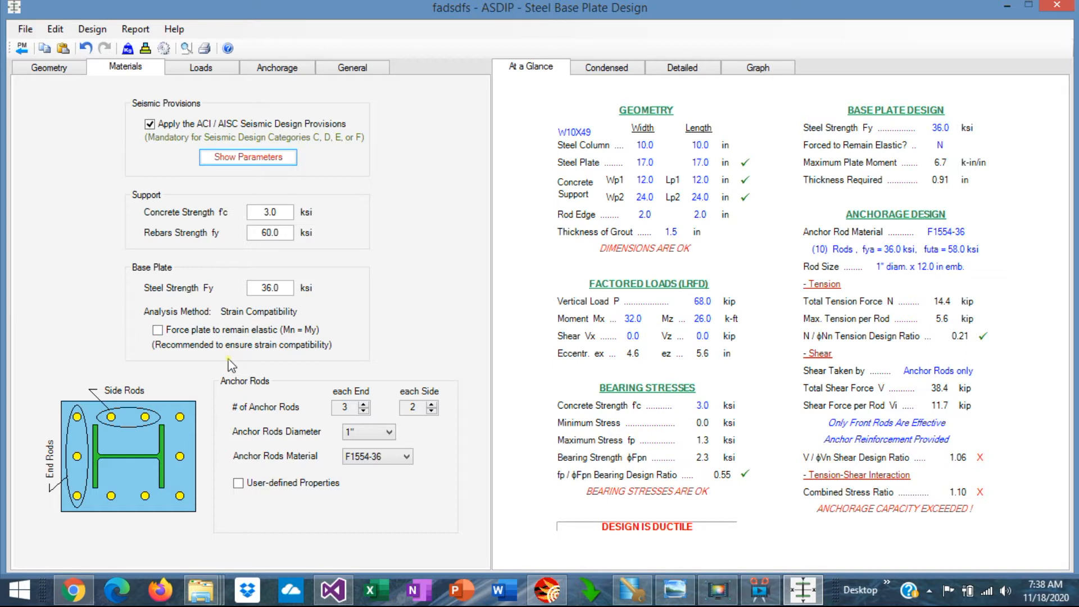
Force the base plate to remain elastic and check the available anchor rod materials, keeping F1554-36.
click(158, 330)
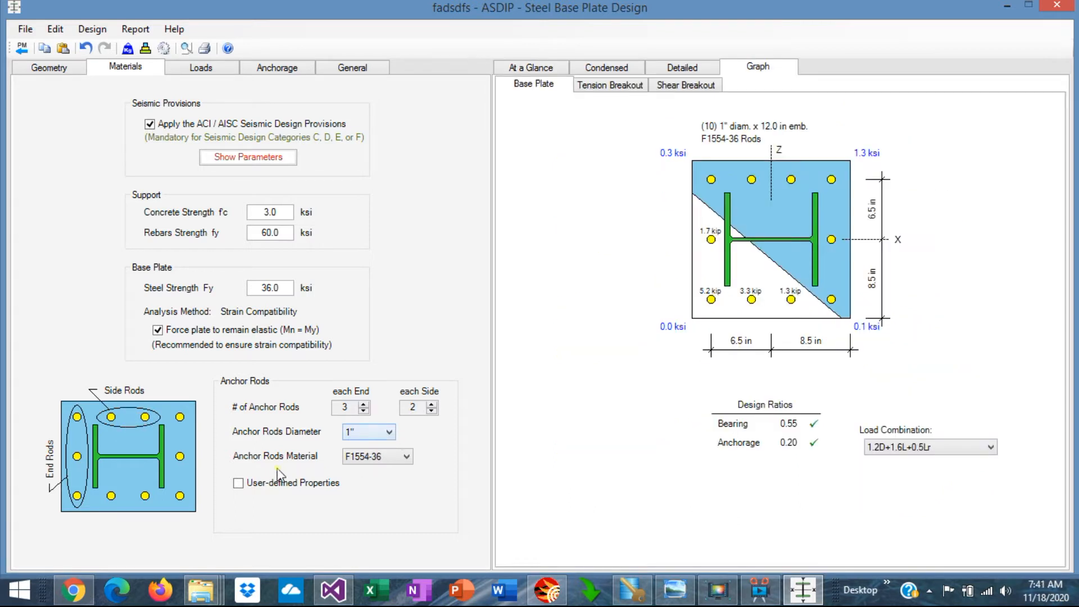
click(406, 456)
click(406, 458)
Switch the load design method to ASD and back to LRFD, and look over the load combinations with the user-defined code option.
click(204, 68)
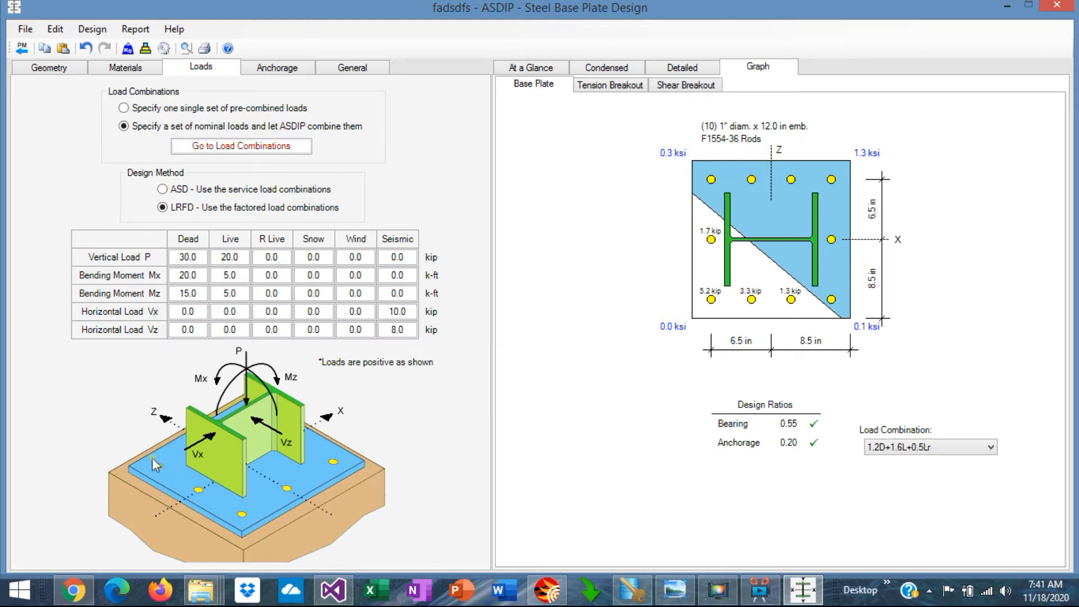
click(162, 190)
click(162, 208)
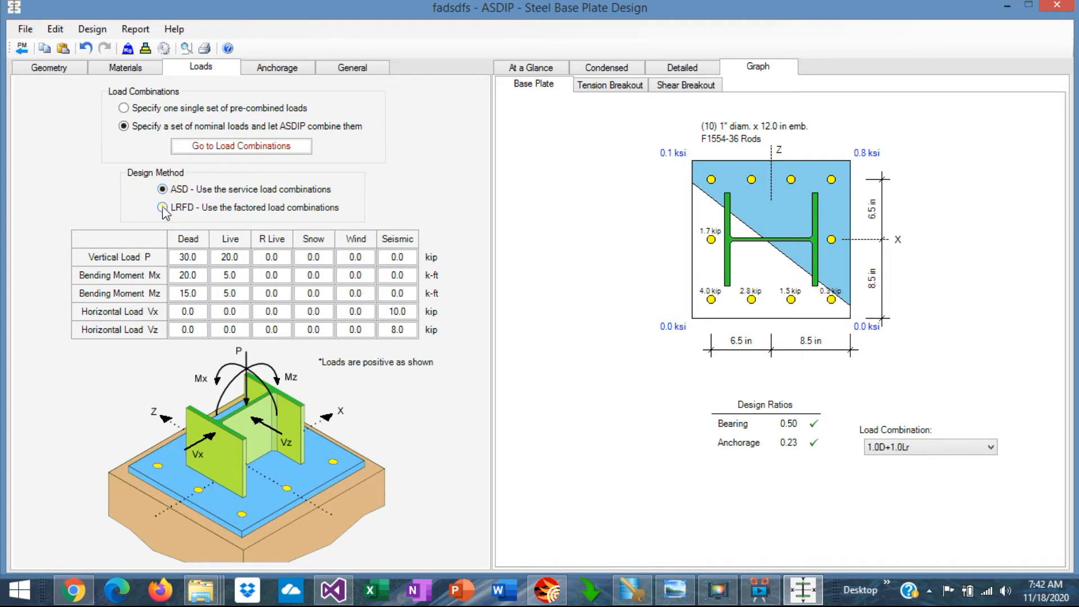
click(241, 147)
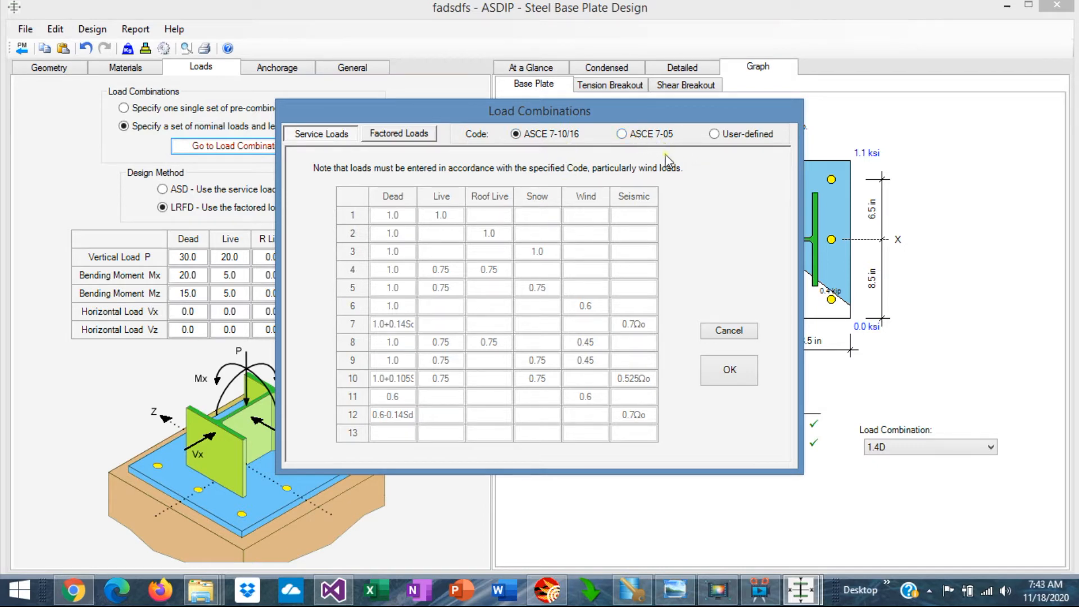
click(713, 135)
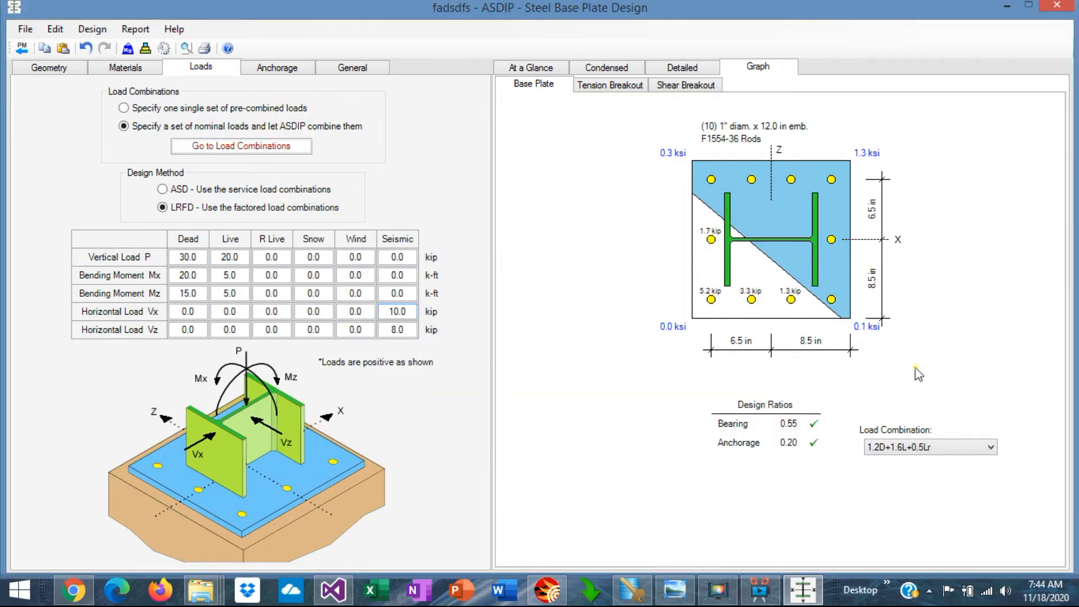
Show the base plate graph for load combination 1.4D and step through the combinations to 1.2D+0.5L+0.2S+1.0E.
click(991, 448)
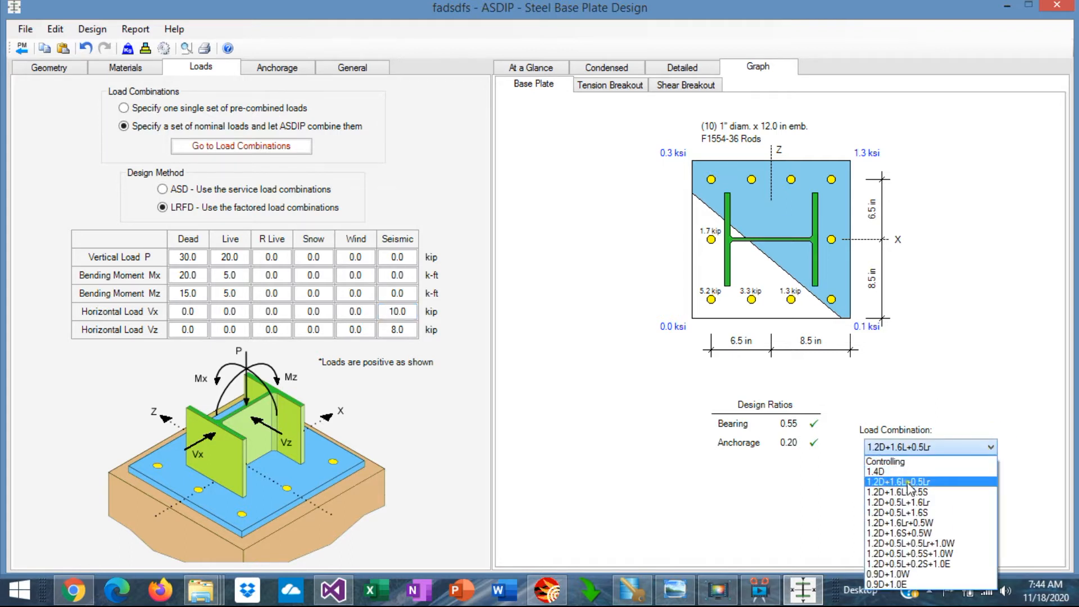
click(883, 472)
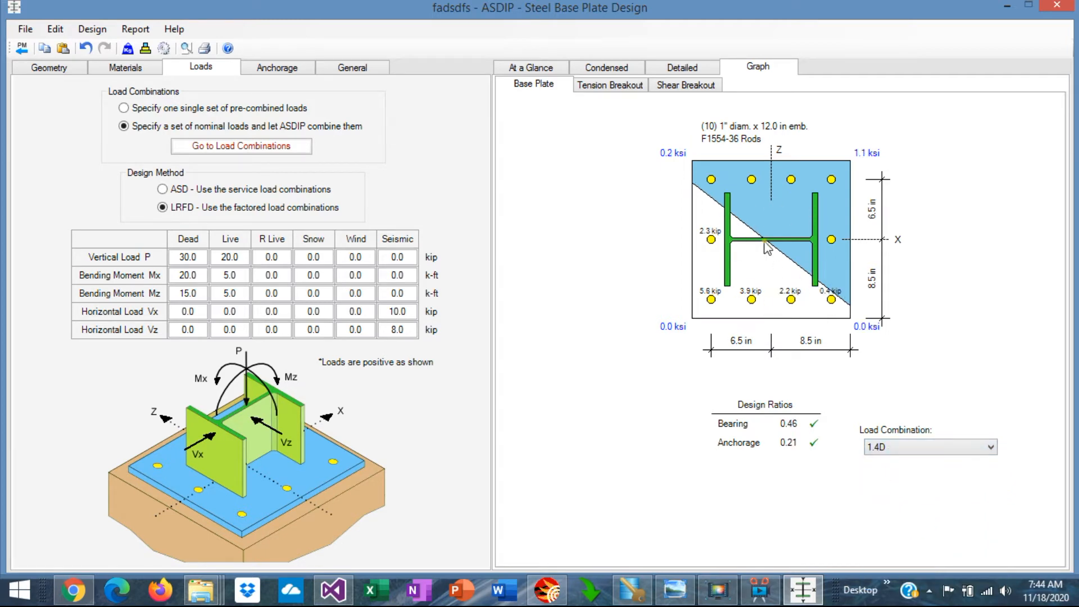
scroll(994, 458, down, 5)
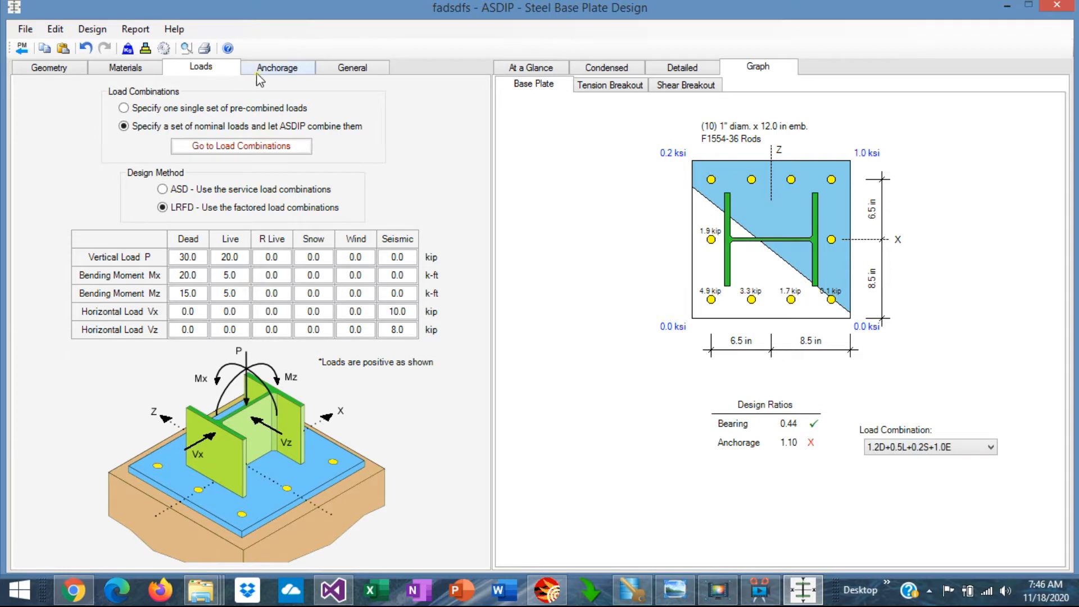
Check the anchorage tension and shear inputs, trying shear lug + friction as the shear resistance before restoring anchor rods only.
click(269, 71)
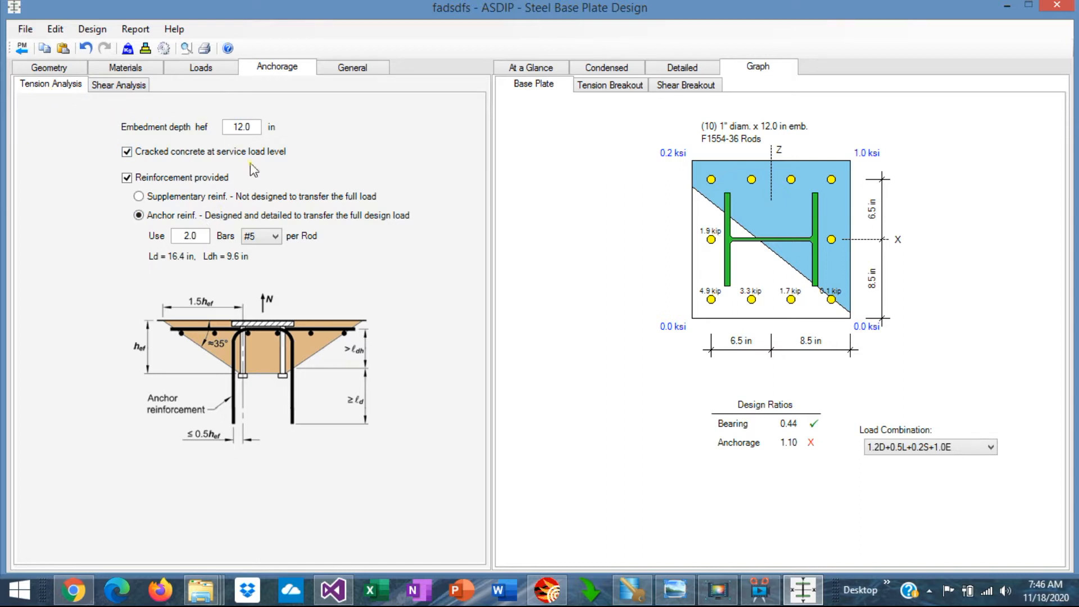
click(118, 85)
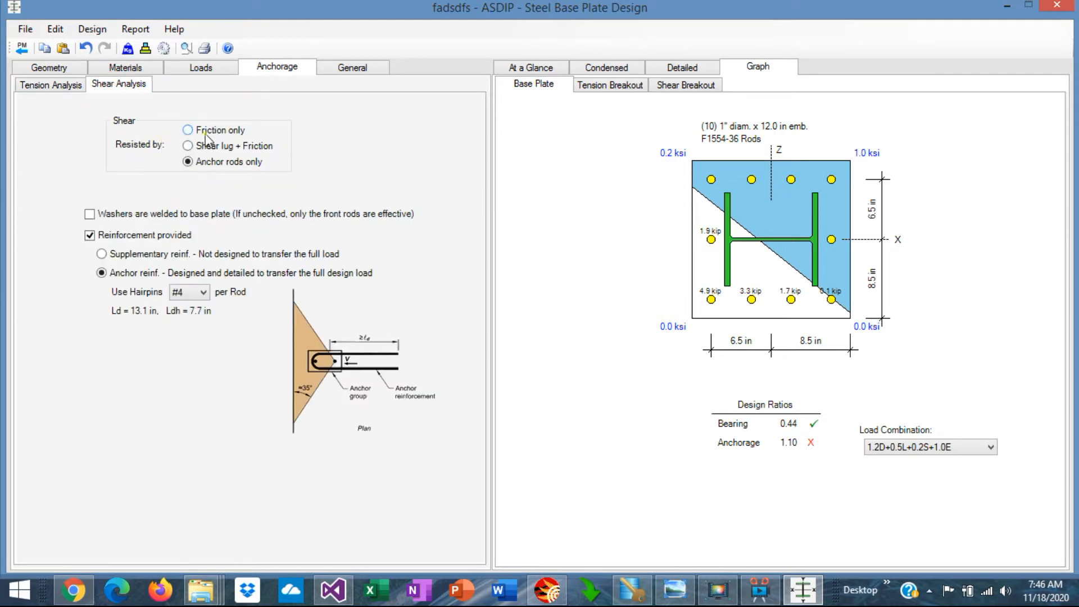
click(194, 149)
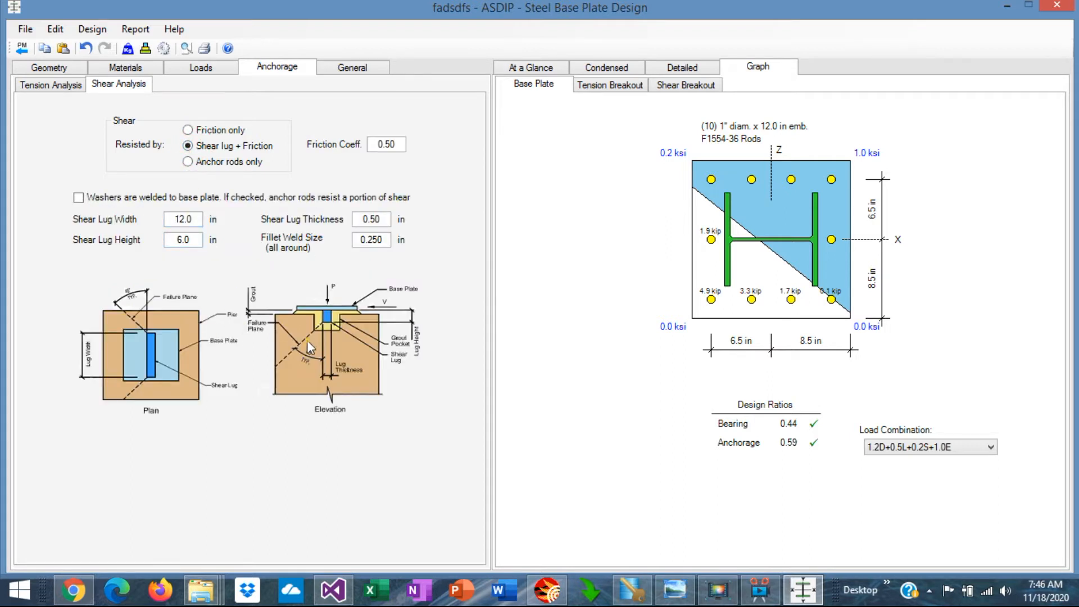
click(188, 163)
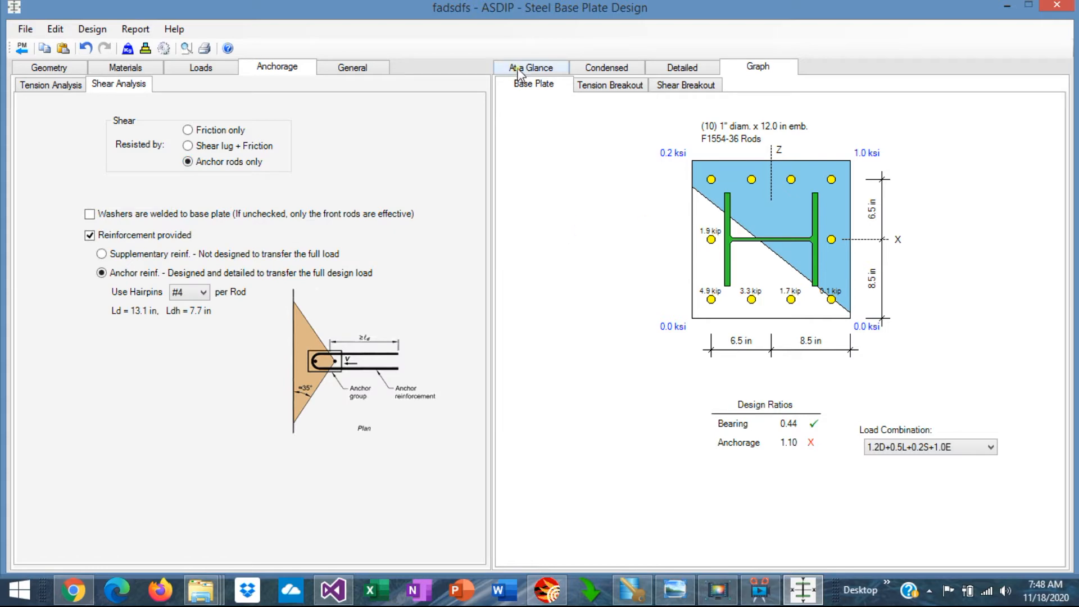
Examine the at-a-glance summary and read through the condensed and detailed base plate and anchorage design results.
click(518, 67)
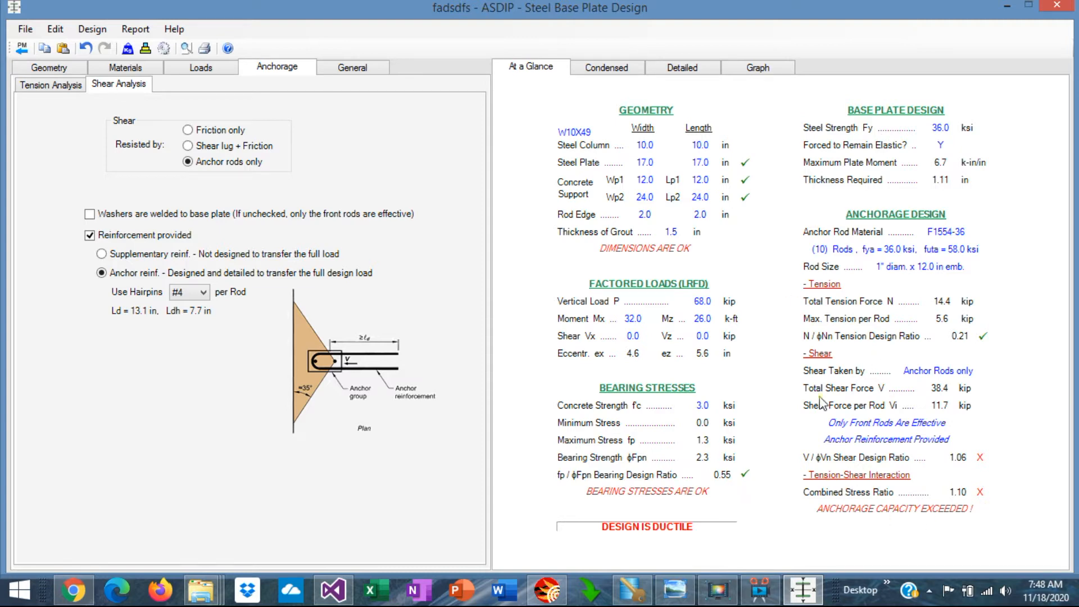
click(604, 70)
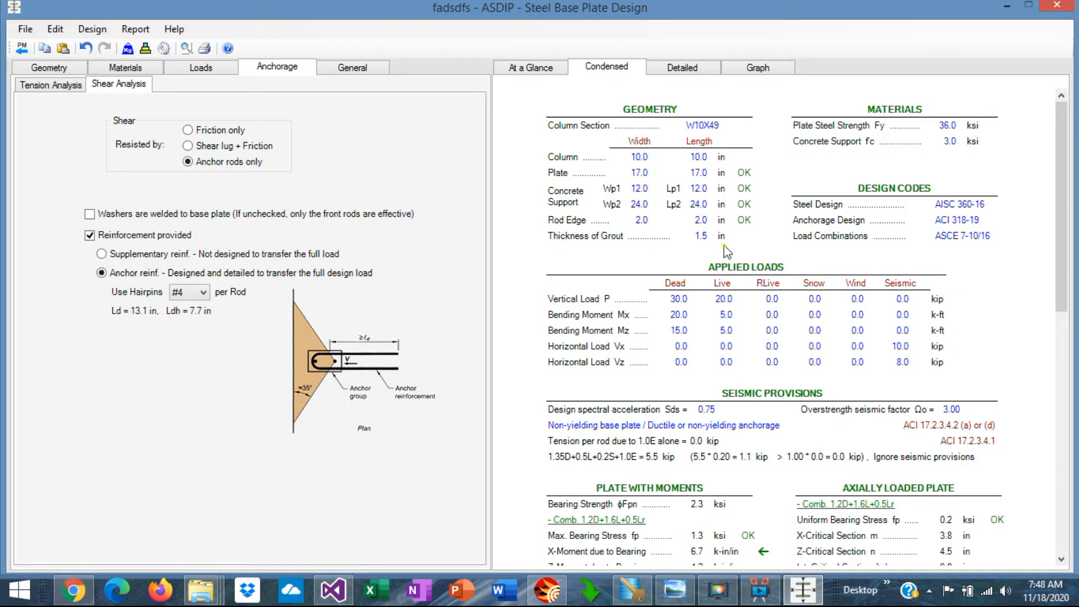
scroll(730, 335, down, 3)
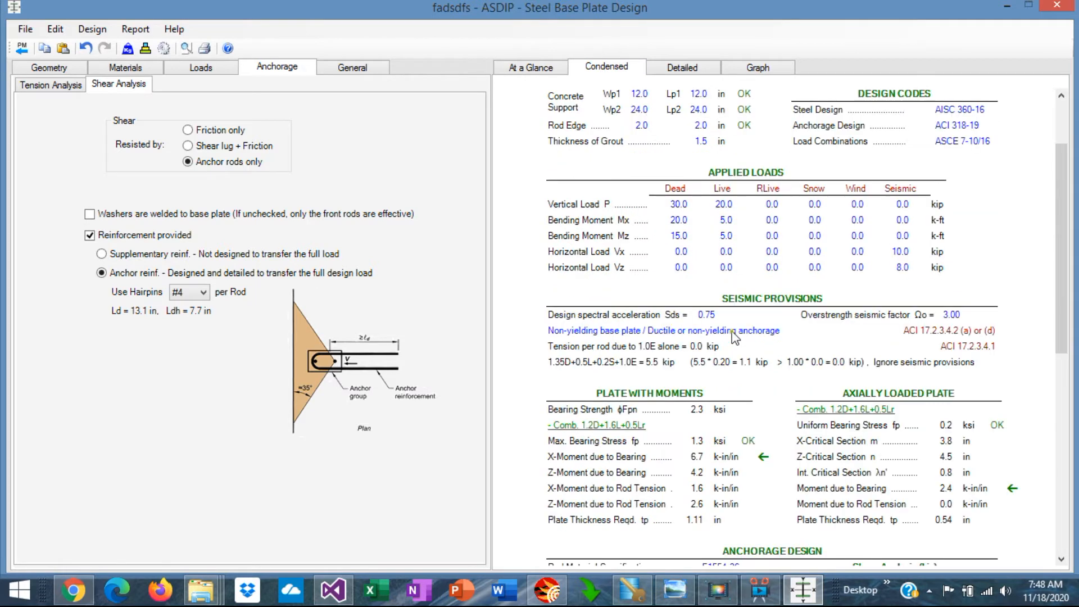
scroll(734, 337, down, 10)
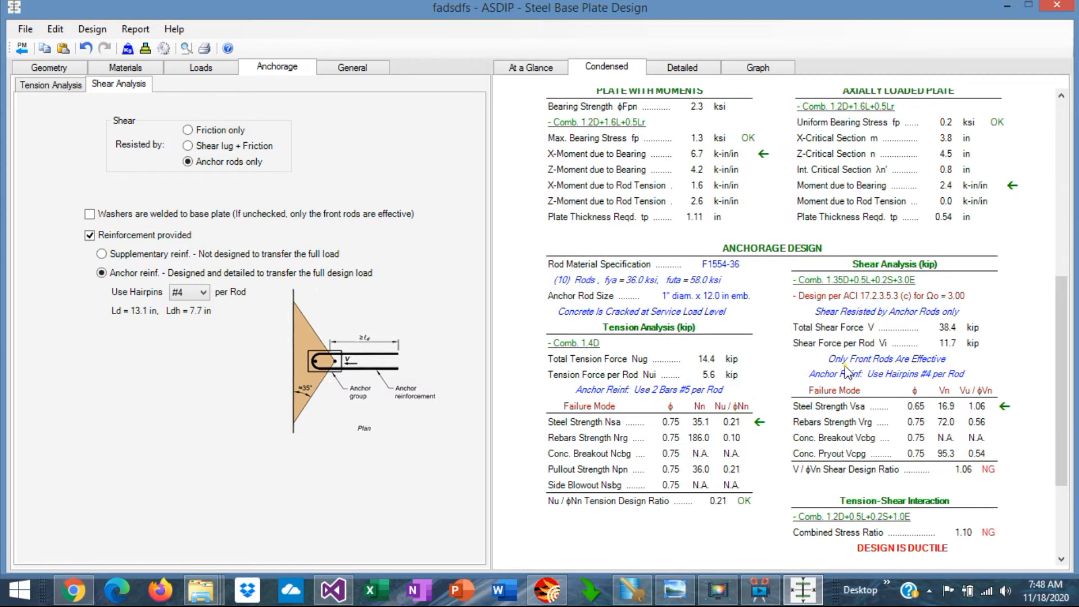
scroll(845, 367, down, 5)
scroll(845, 367, up, 18)
scroll(845, 367, down, 7)
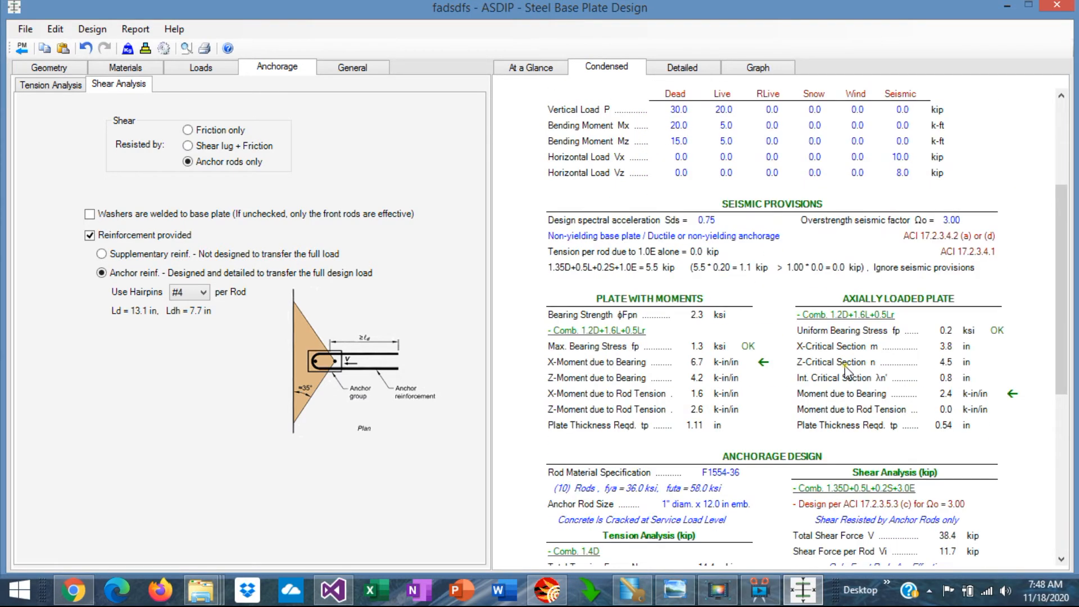
scroll(847, 368, down, 3)
scroll(845, 371, down, 1)
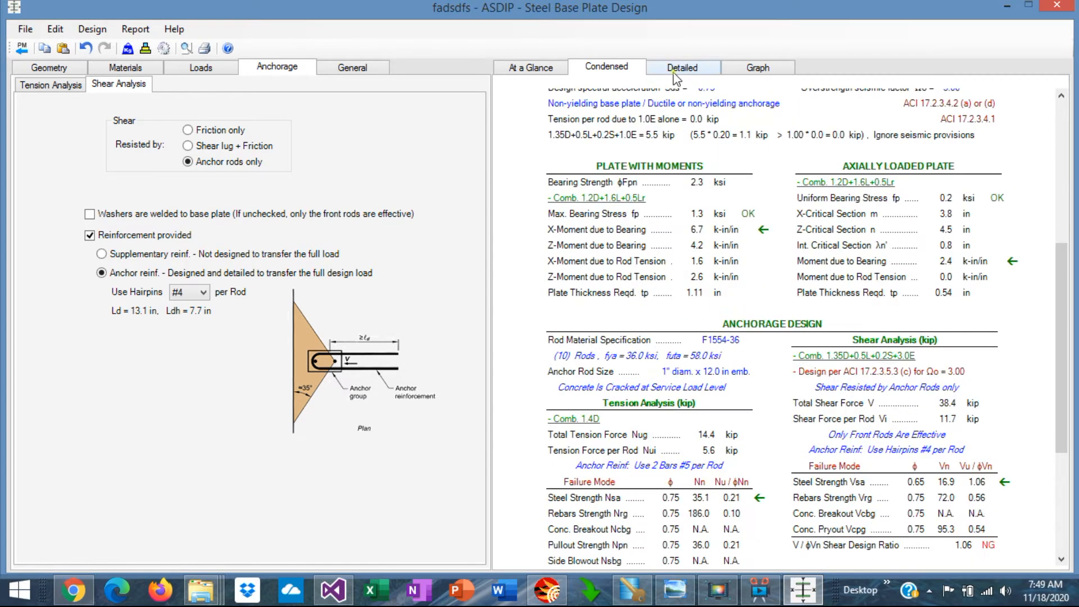
click(677, 69)
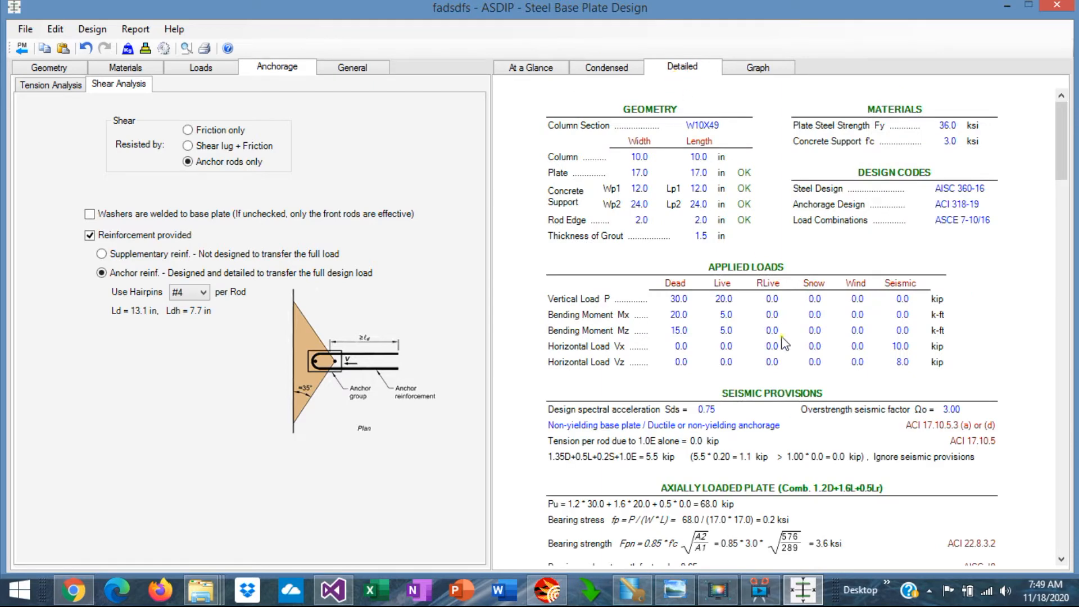
scroll(784, 344, down, 9)
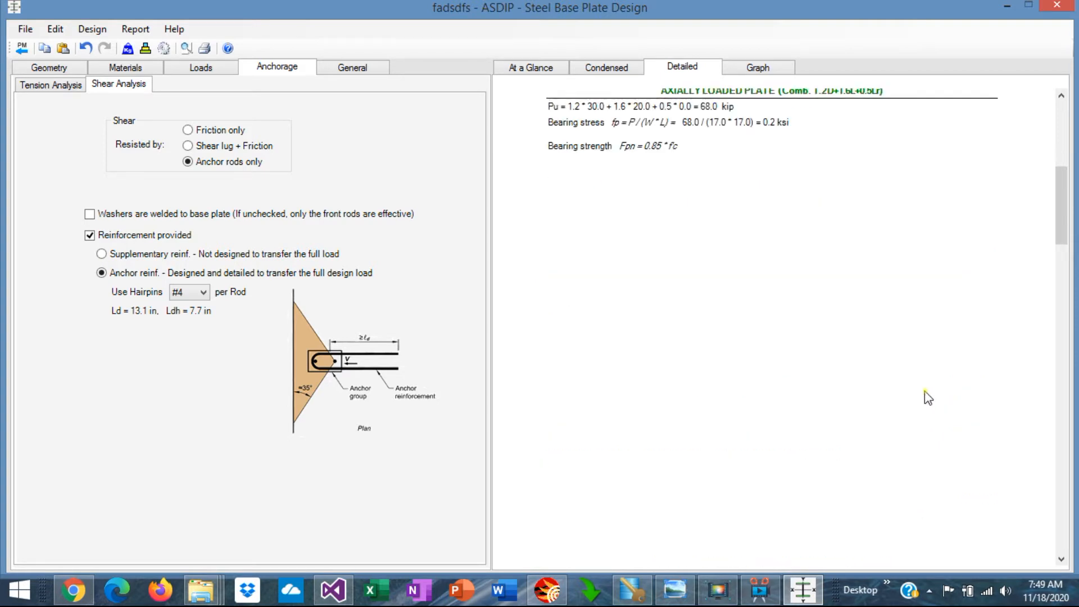
View the shear breakout graph of the anchorage and open its list of load combinations.
click(758, 66)
click(684, 85)
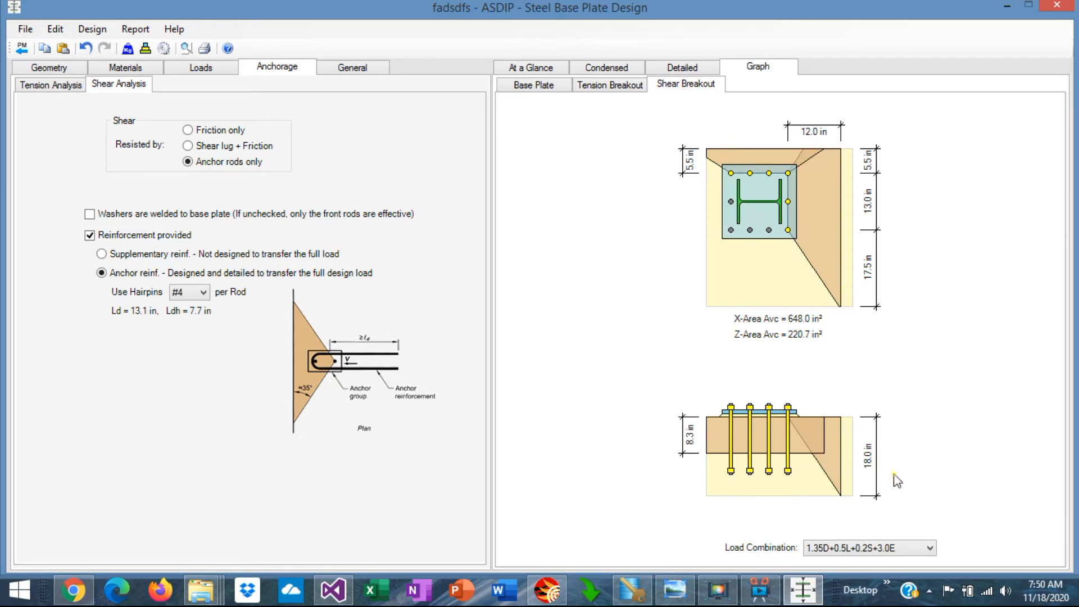
click(930, 548)
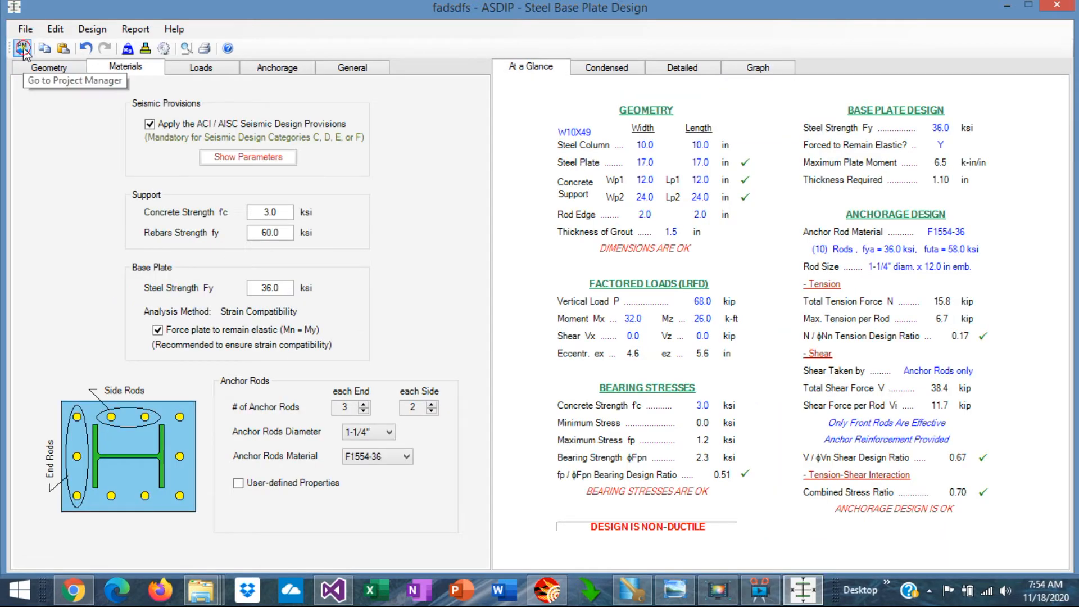
Return to the Project Manager from the base plate design.
click(23, 48)
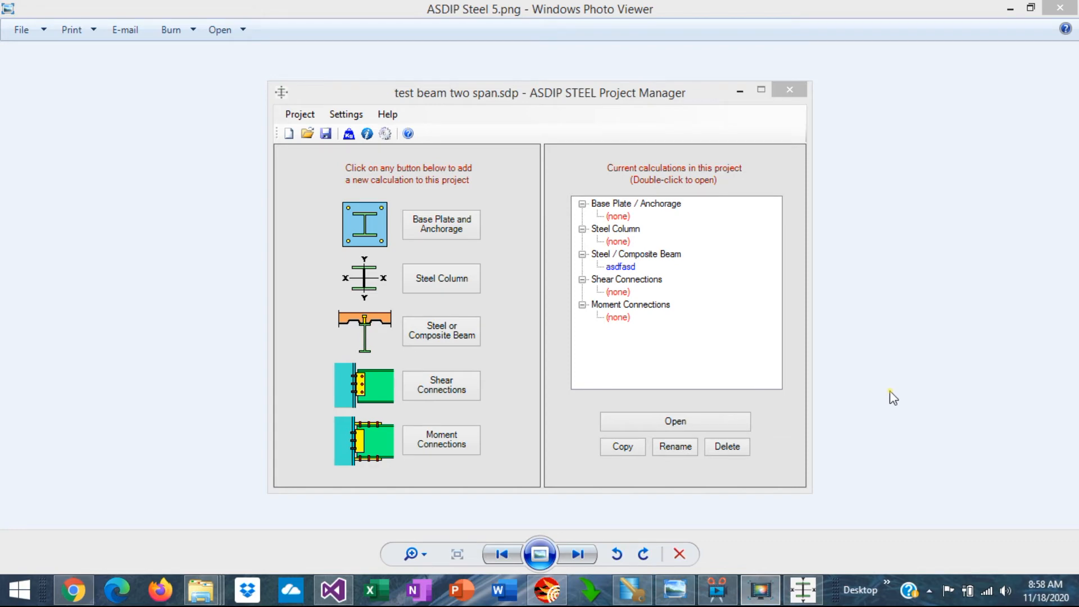
Open the steel beam calculation "asdfasd" from the project and view its shear and moment diagrams.
click(619, 267)
double_click(619, 268)
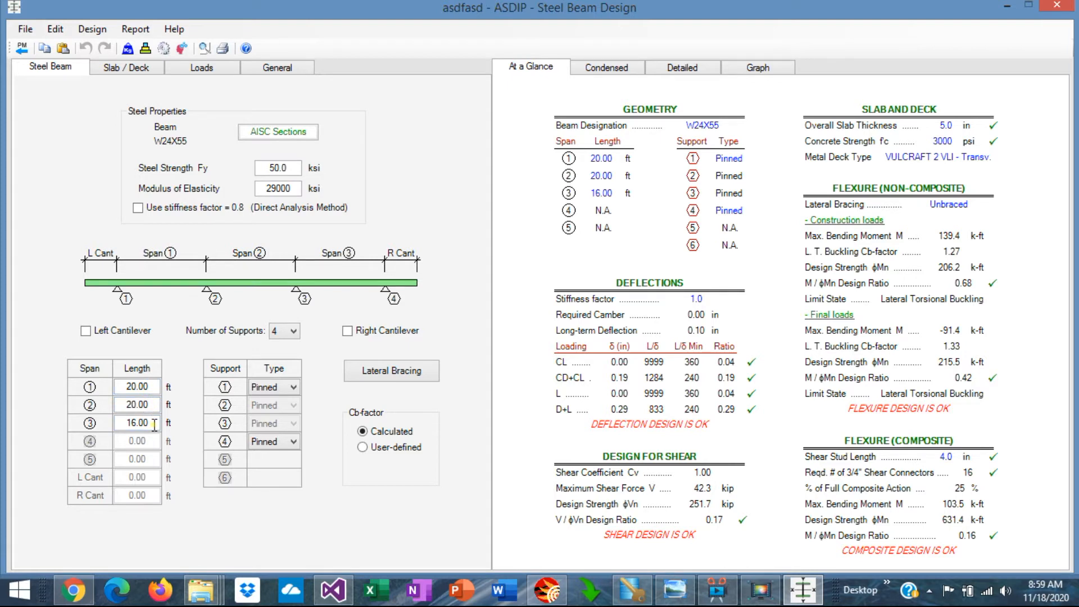
click(754, 68)
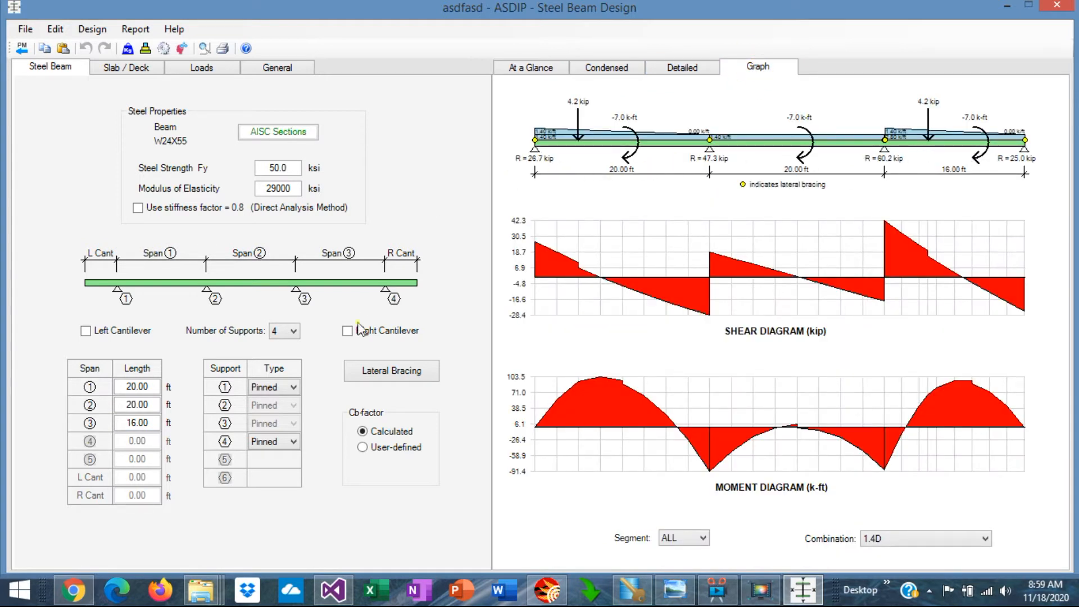
Go through the lateral bracing options and set the beam's top as braced at a spacing of 3.00 ft.
click(392, 373)
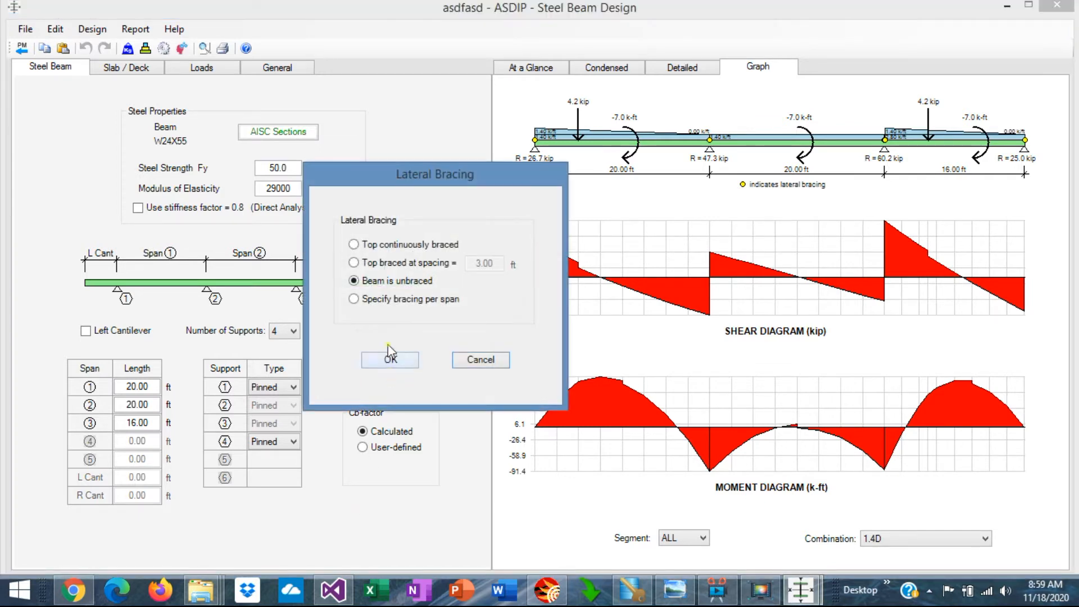
click(351, 246)
click(354, 264)
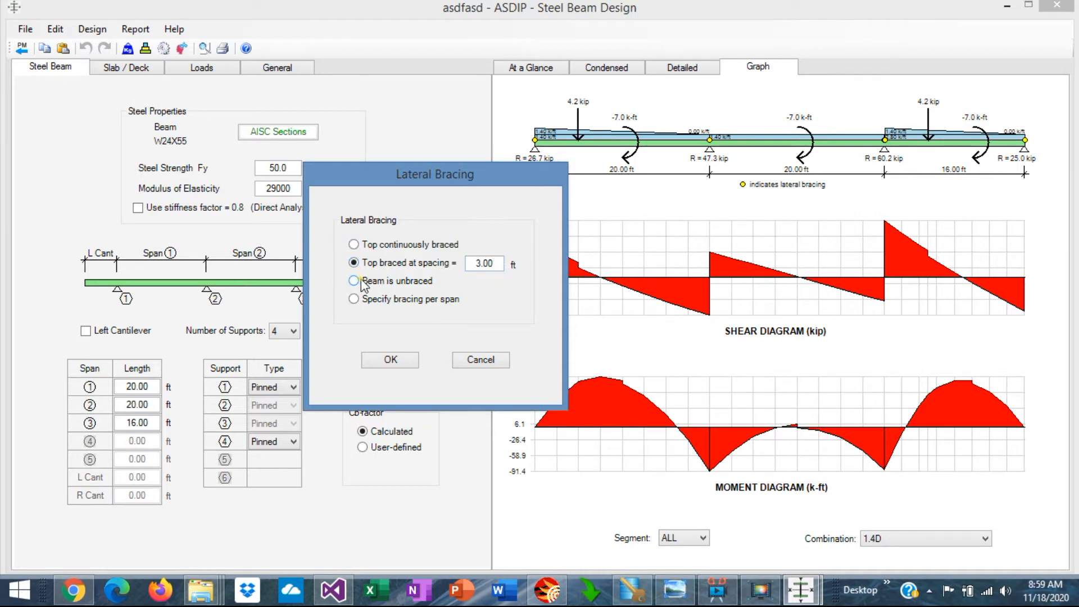
click(353, 283)
click(353, 299)
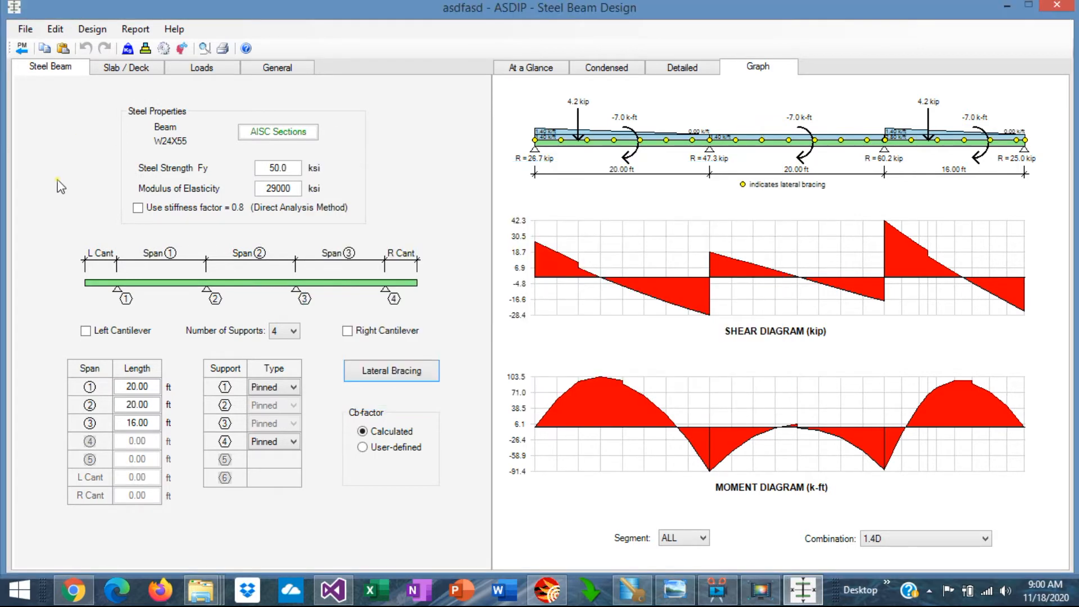
Review the slab and deck inputs, turning the composite beam option off and back on to compare the available settings.
click(119, 68)
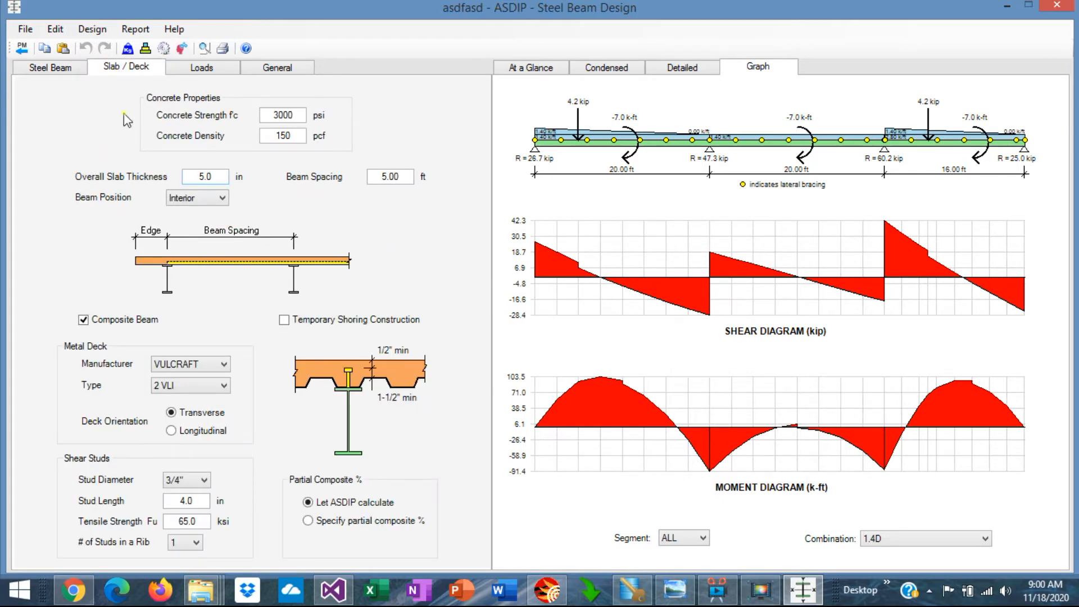
click(204, 177)
click(84, 320)
click(84, 321)
click(84, 321)
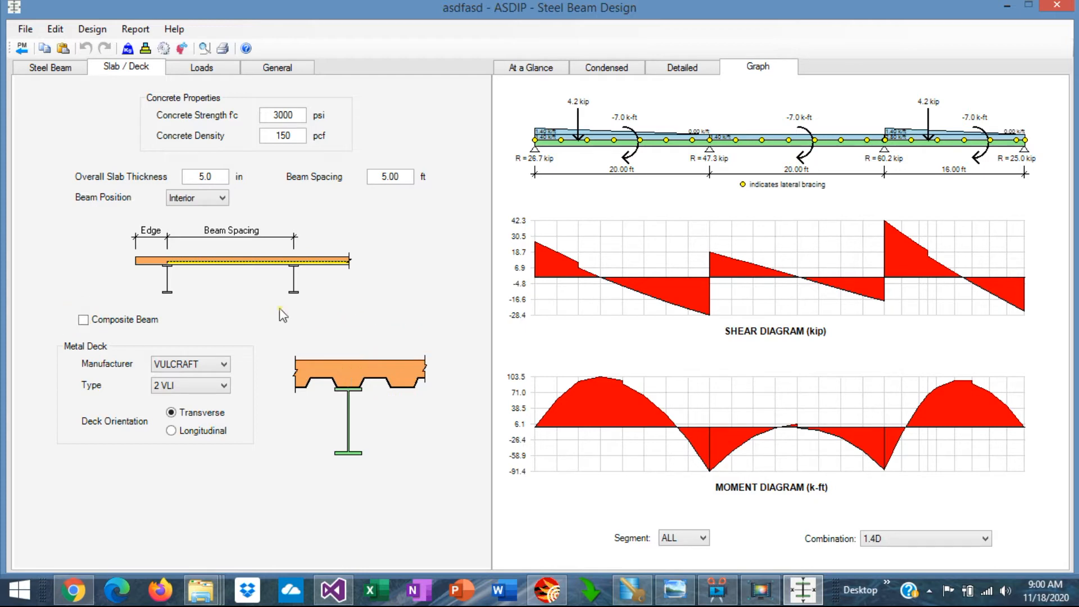
click(84, 320)
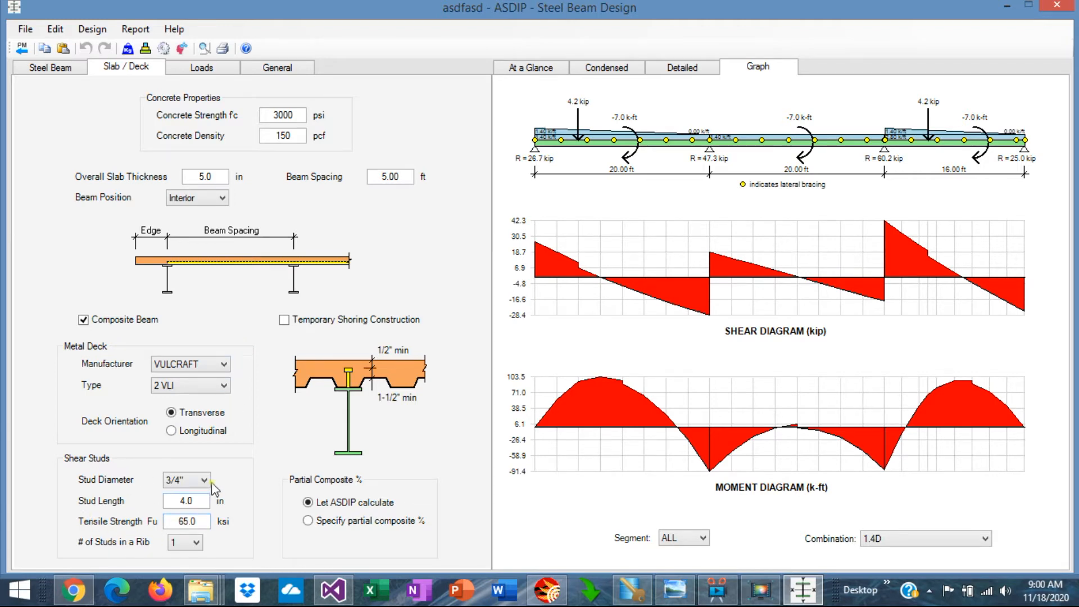
Review the beam's span 1 load inputs: uniform, variable, concentrated and moment loads, plus the construction loads.
click(208, 69)
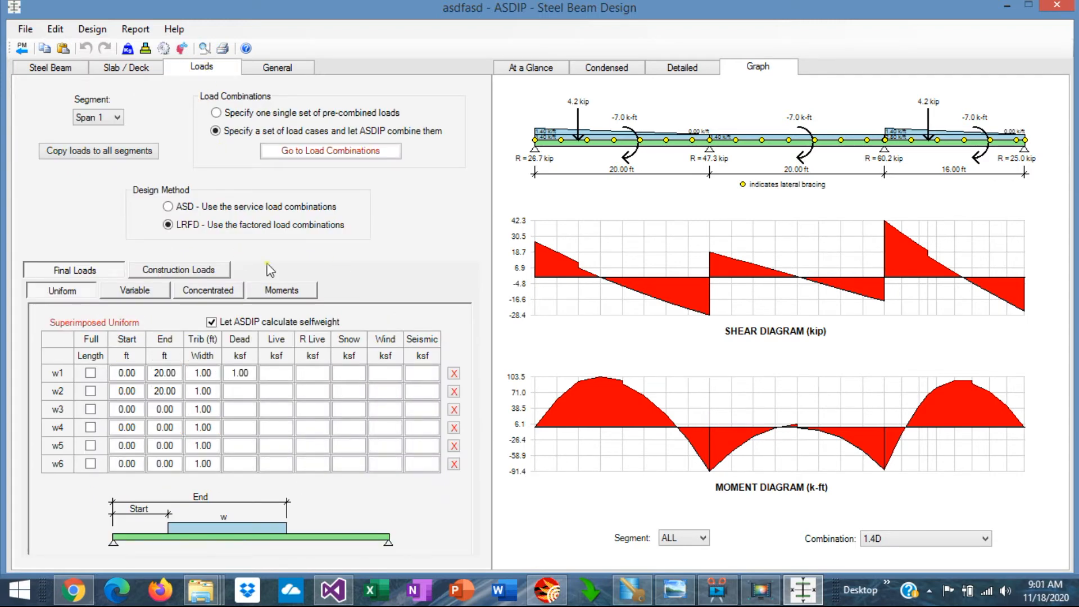
click(150, 296)
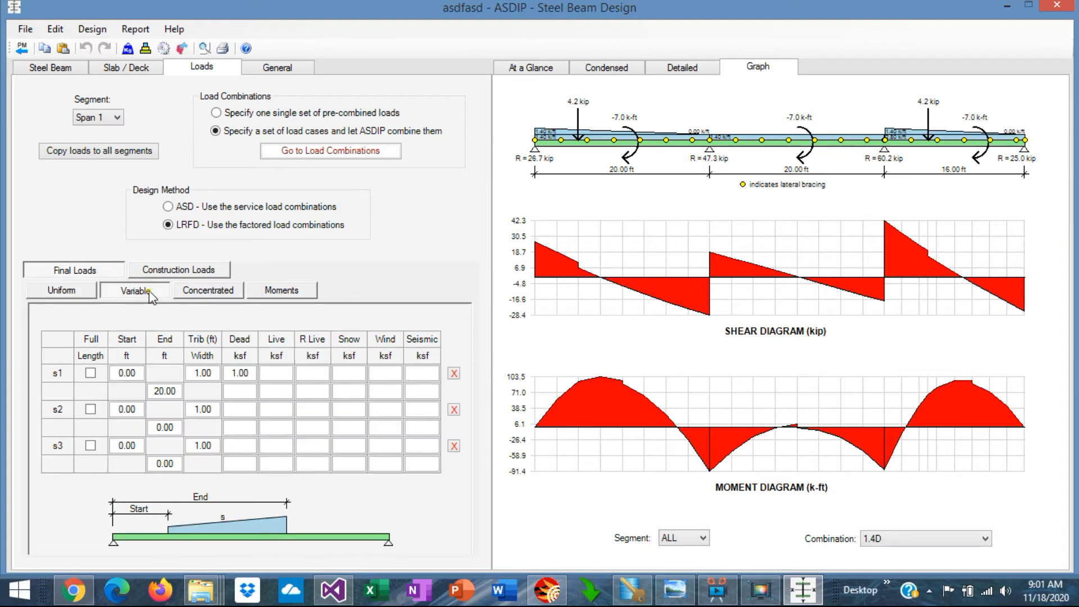
click(209, 292)
click(282, 291)
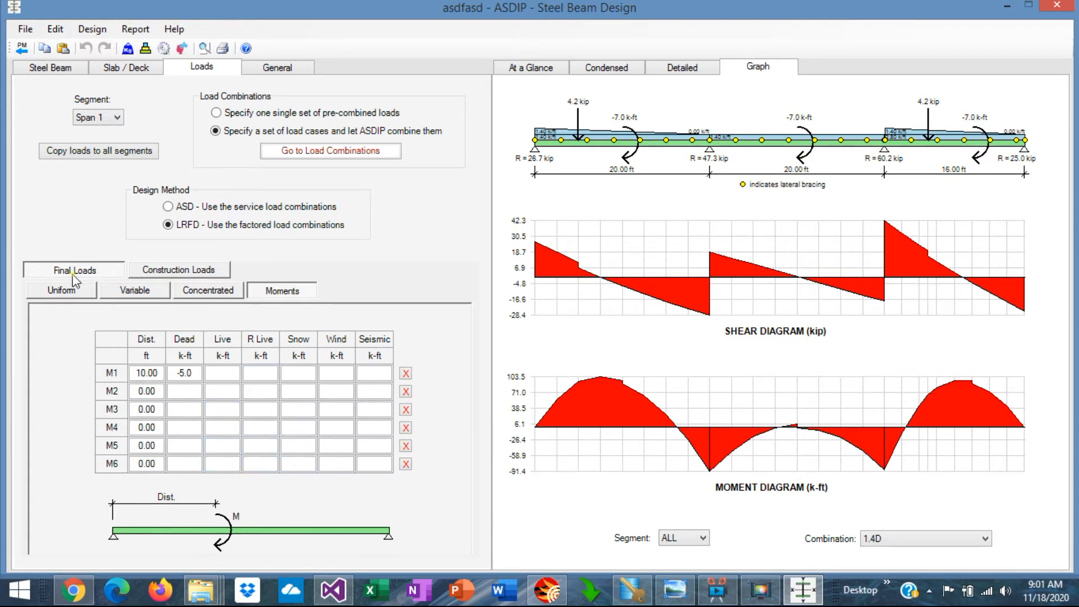
click(174, 272)
Compare the shear and moment diagrams for combinations 1.2D+1.6L+0.5Lr and 1.2CD+1.6CL, ending on 1.2D+1.6L+0.5Lr.
click(983, 540)
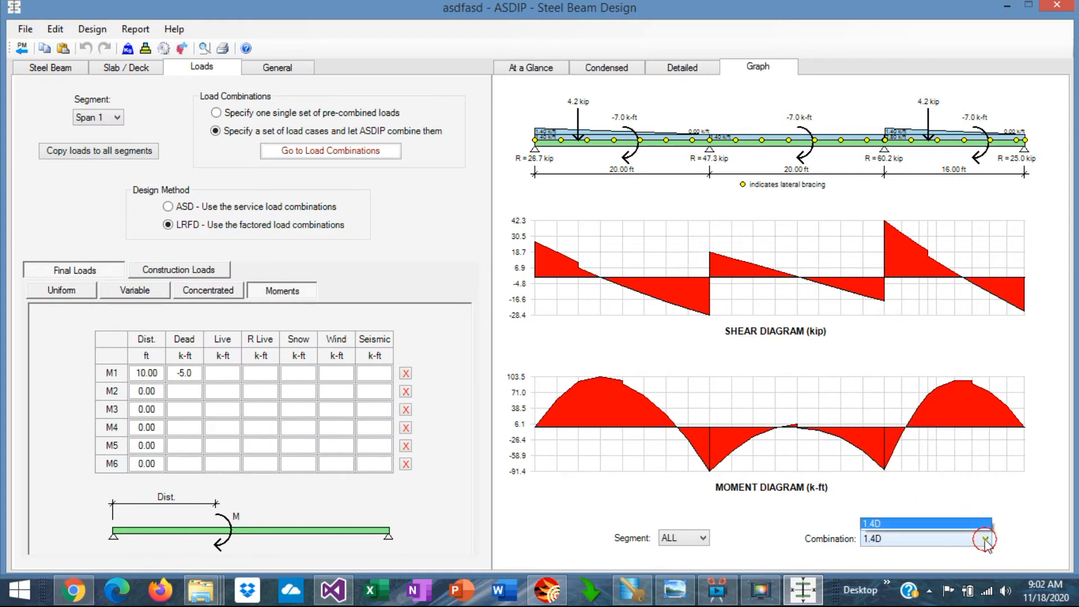
click(895, 412)
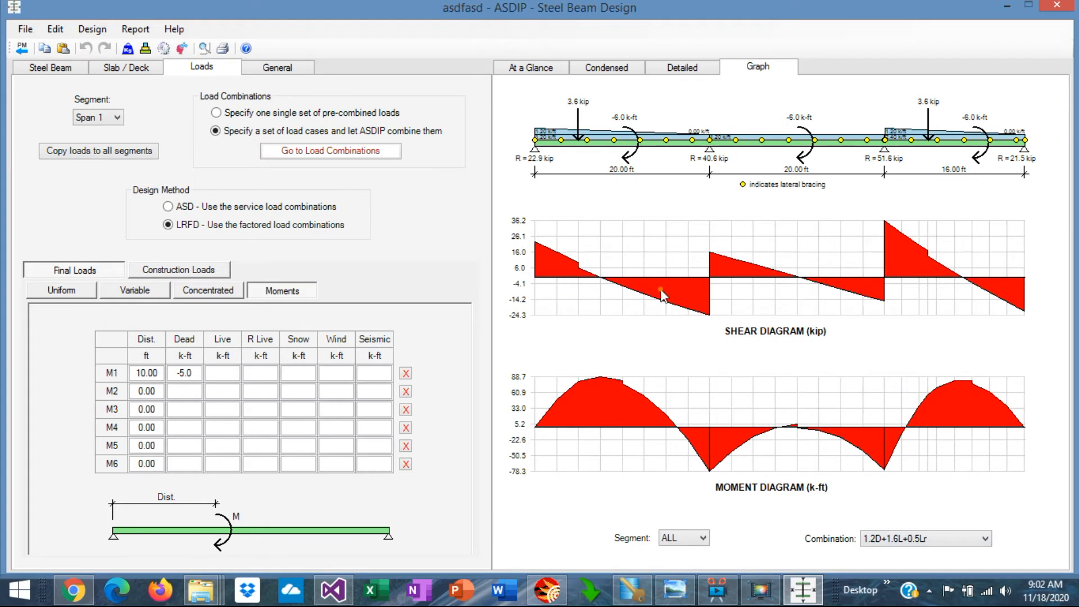
click(986, 539)
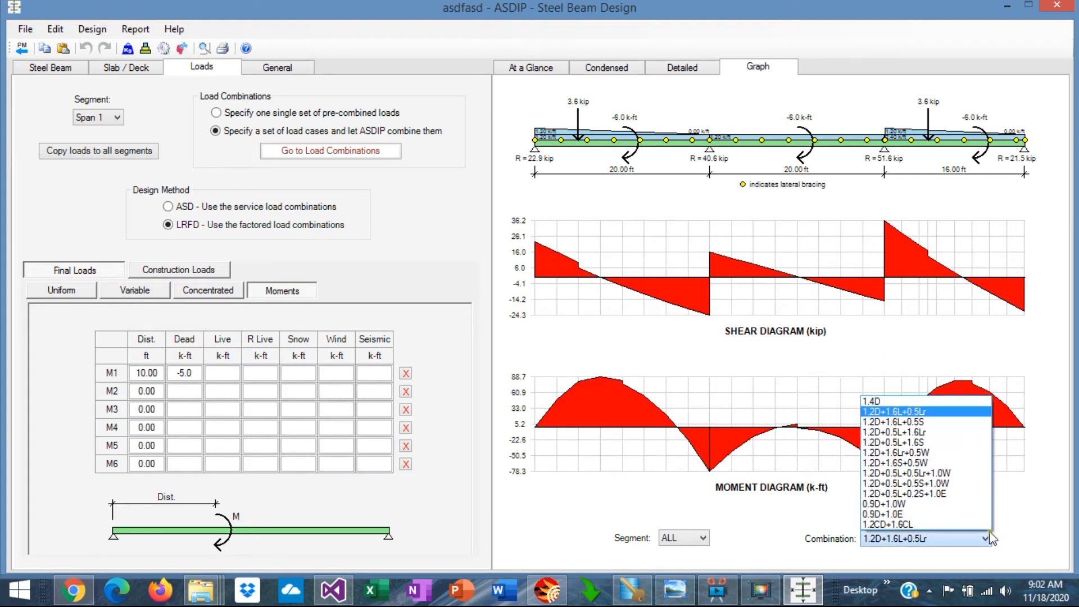
click(926, 524)
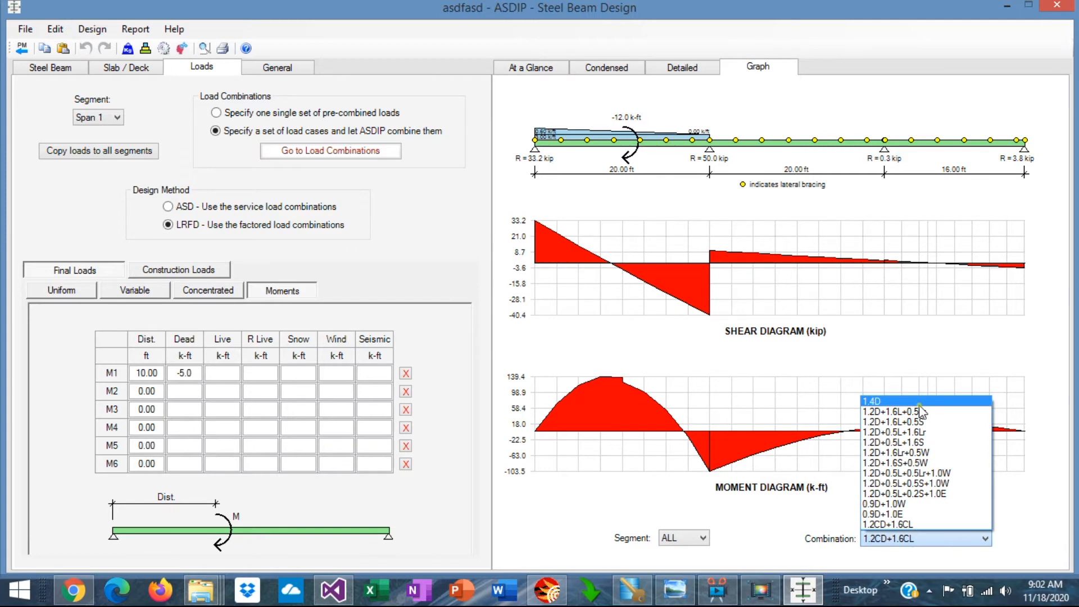
click(896, 411)
Check the list of spans for load entry and try a single set of pre-combined loads before restoring combined load cases.
click(116, 116)
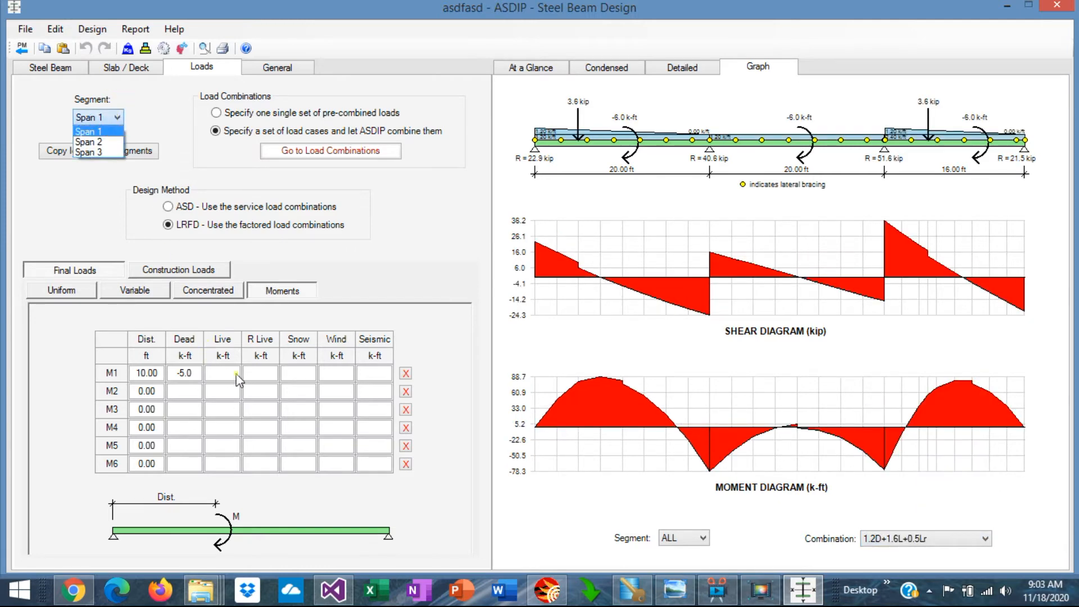
click(371, 194)
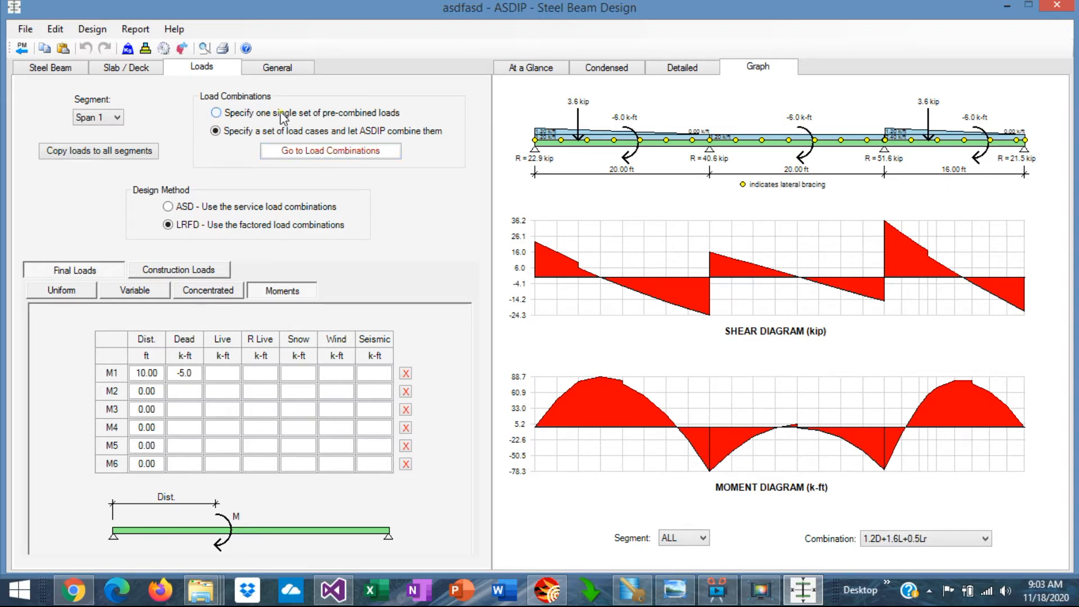
click(217, 114)
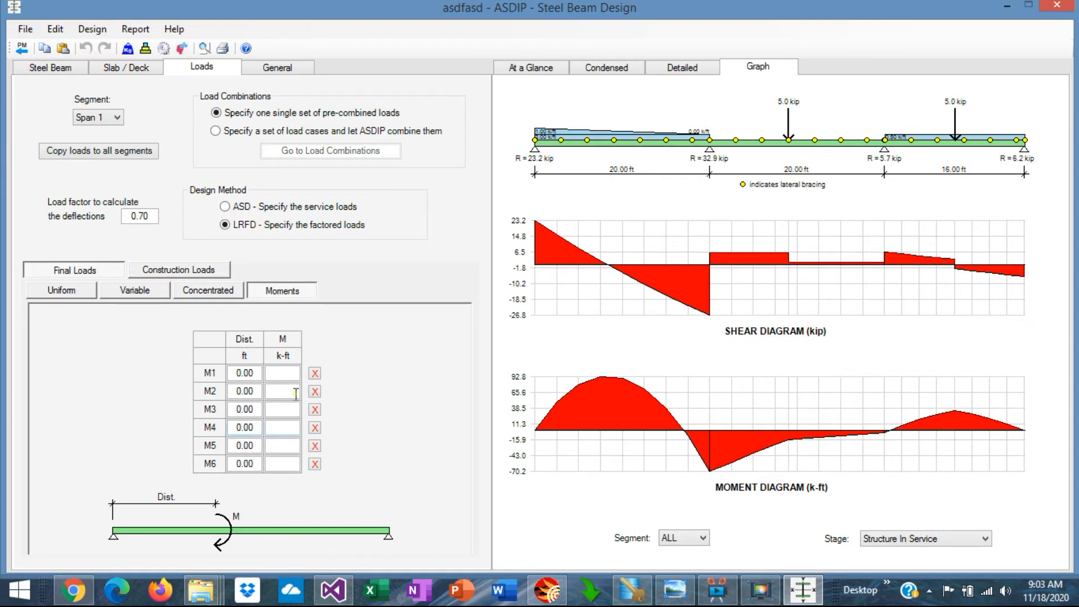
click(216, 131)
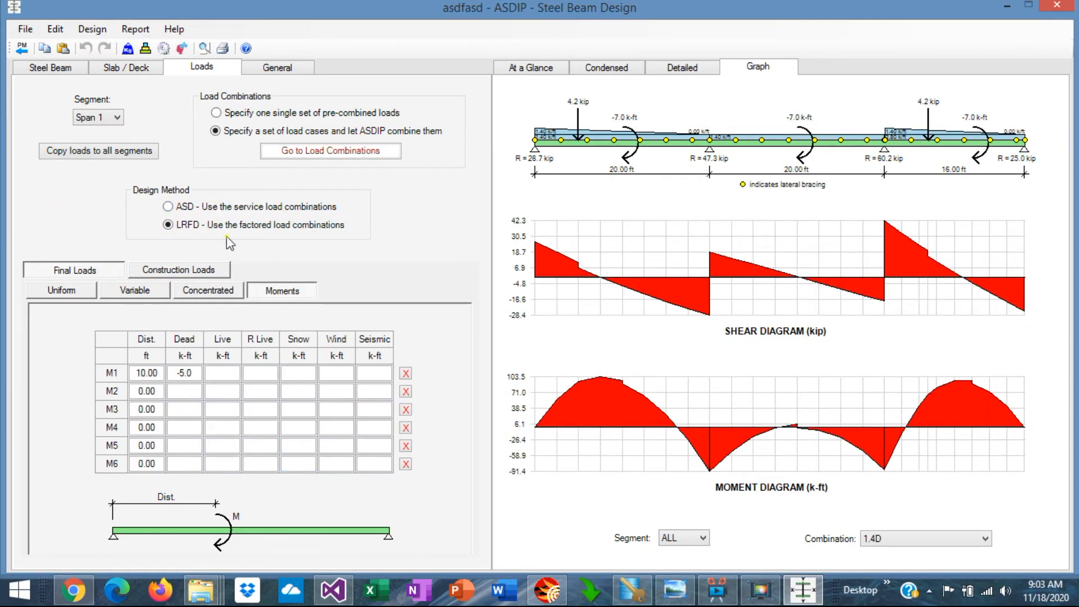
Examine the beam's at-a-glance summary and read through the condensed results for reactions, shear, flexure, shear connectors and deflections.
click(531, 66)
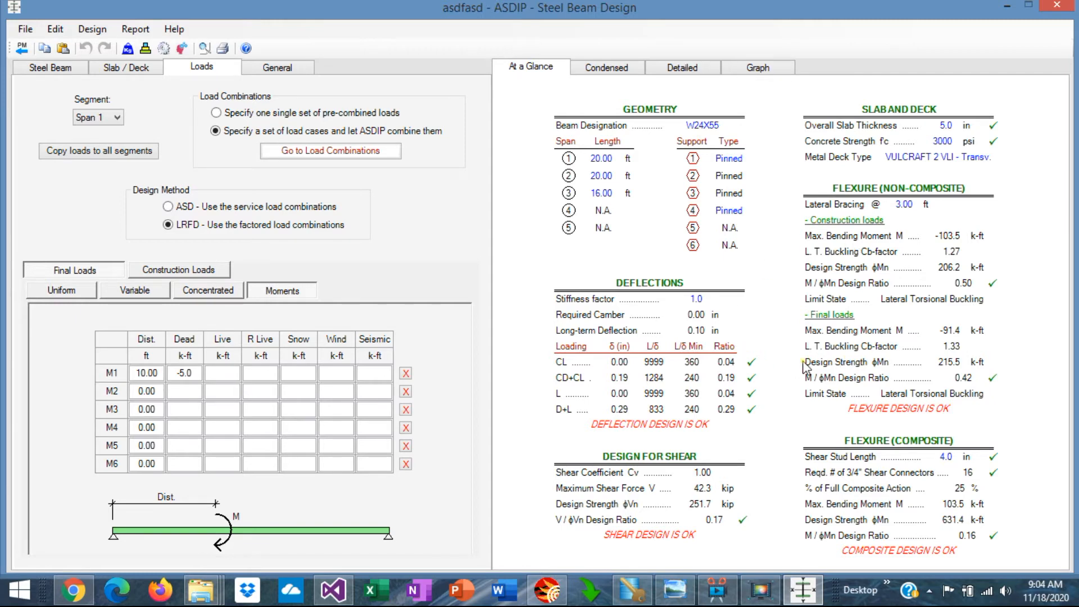
click(607, 67)
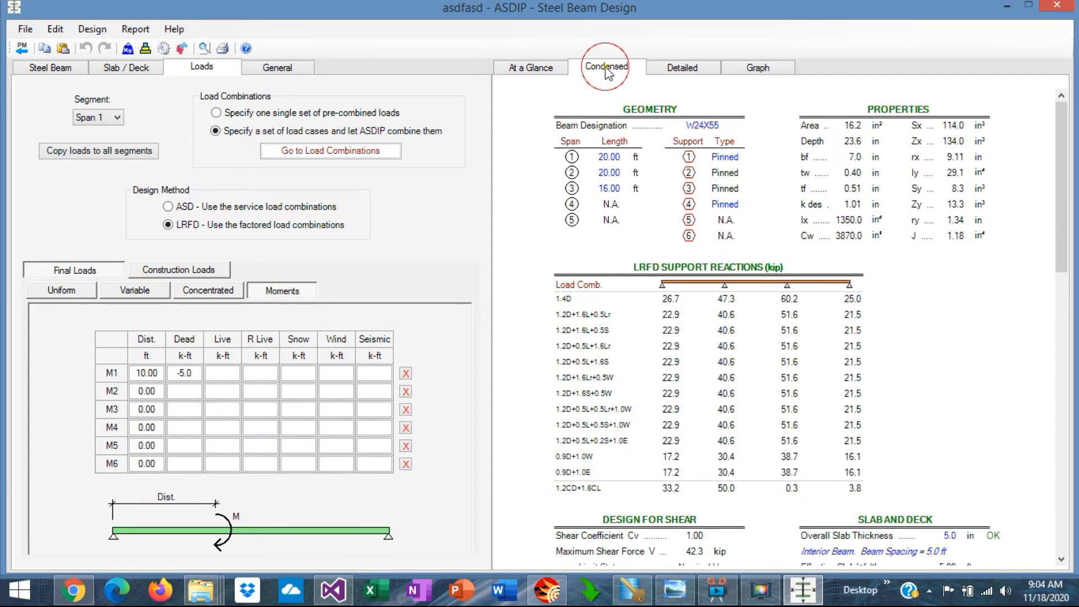
scroll(776, 288, down, 5)
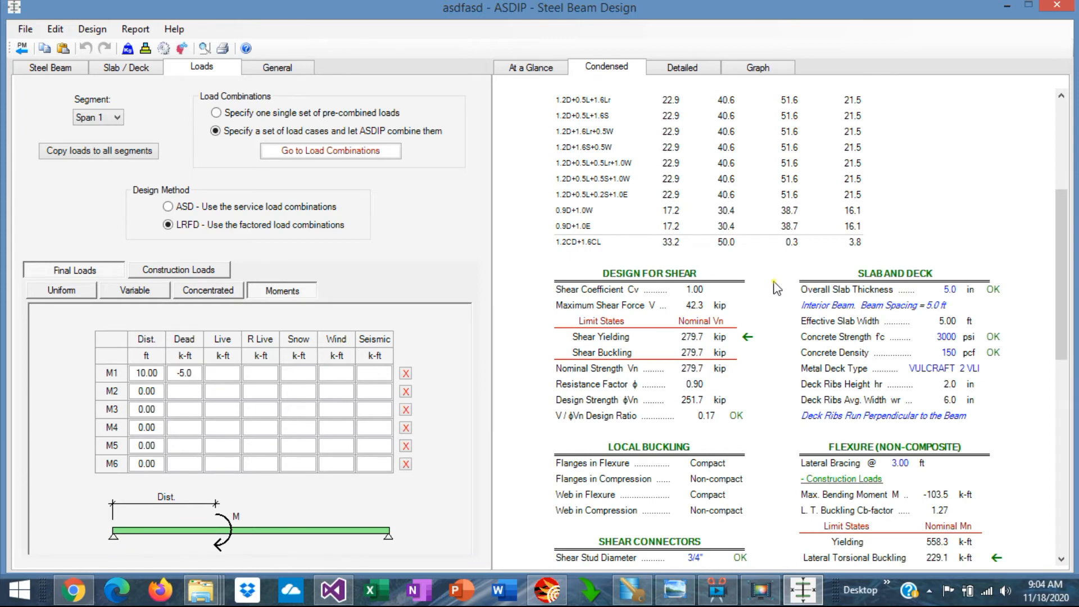
scroll(776, 288, down, 2)
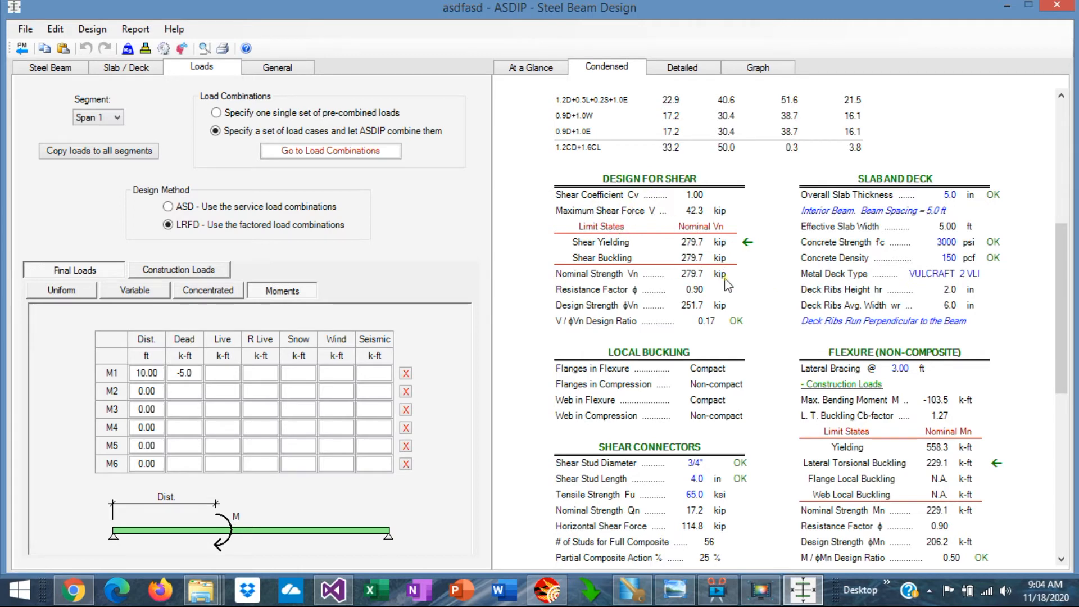
scroll(815, 315, down, 1)
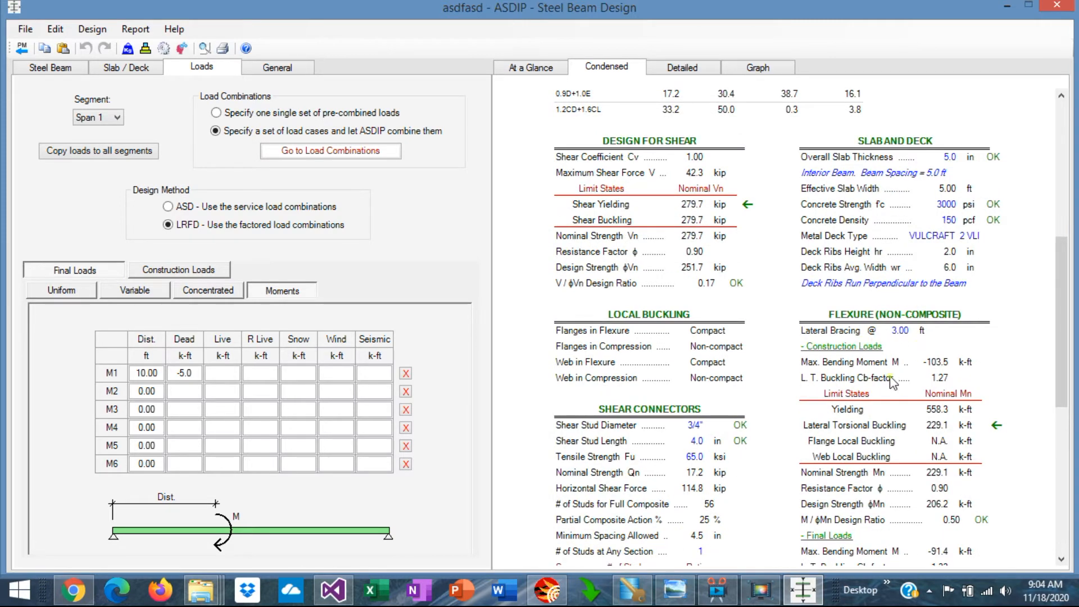
scroll(911, 387, down, 2)
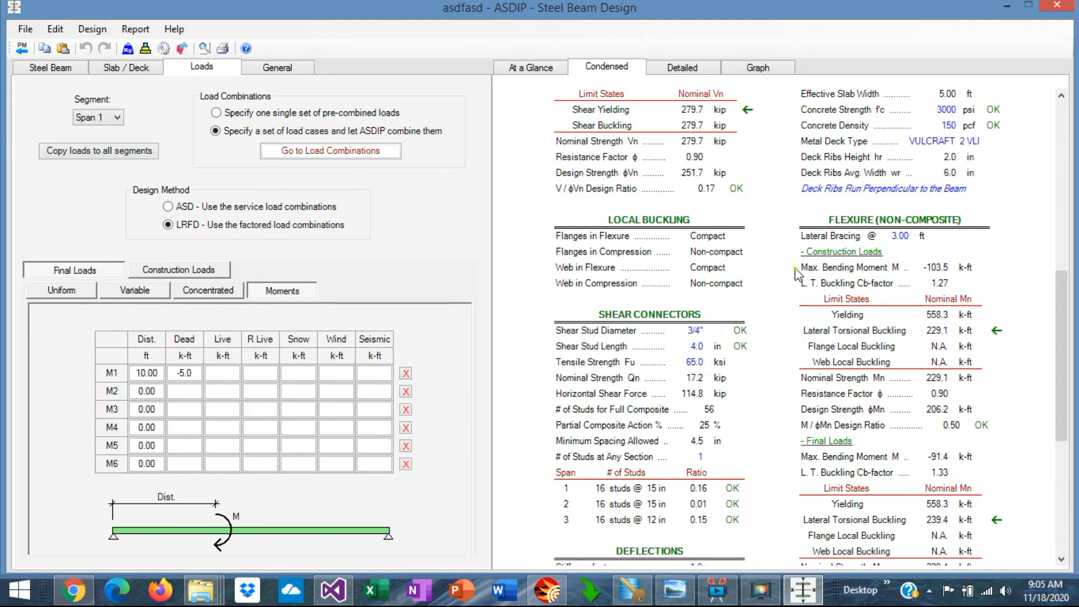
scroll(909, 412, down, 7)
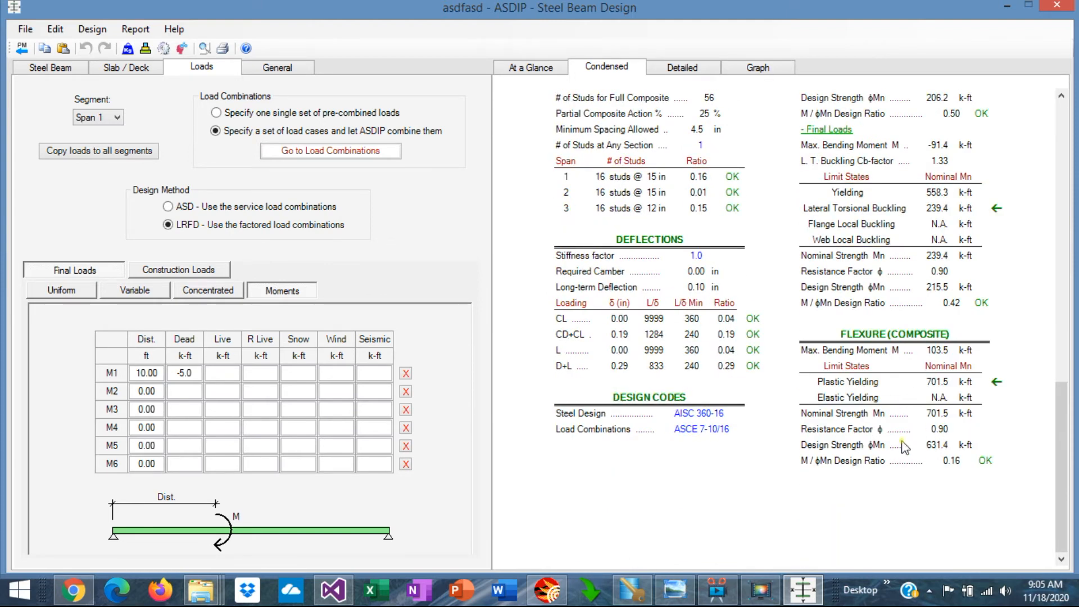
scroll(652, 326, up, 4)
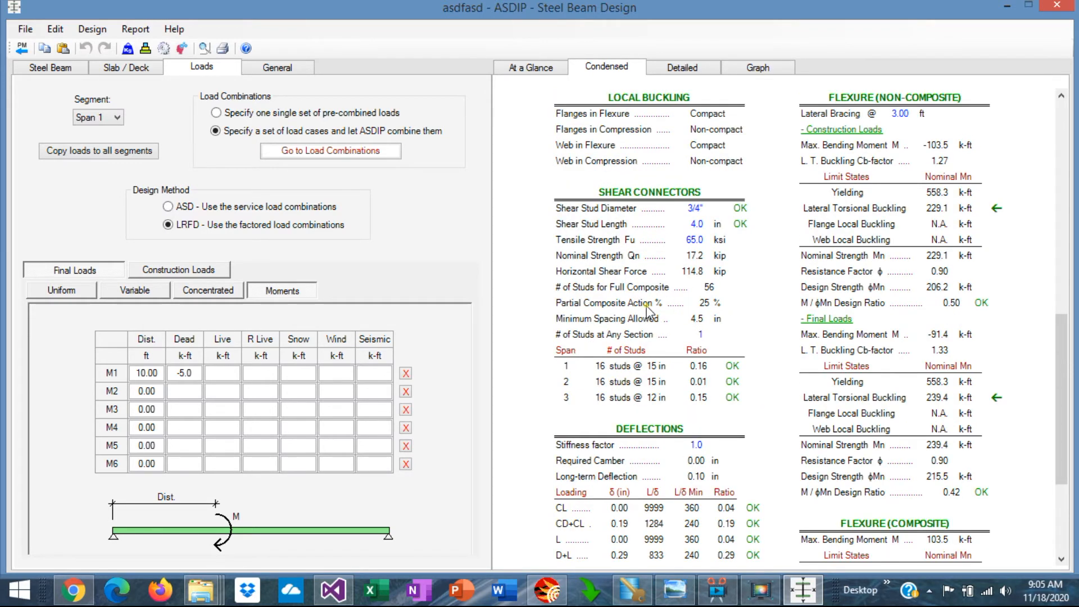
scroll(649, 312, up, 3)
scroll(648, 308, up, 2)
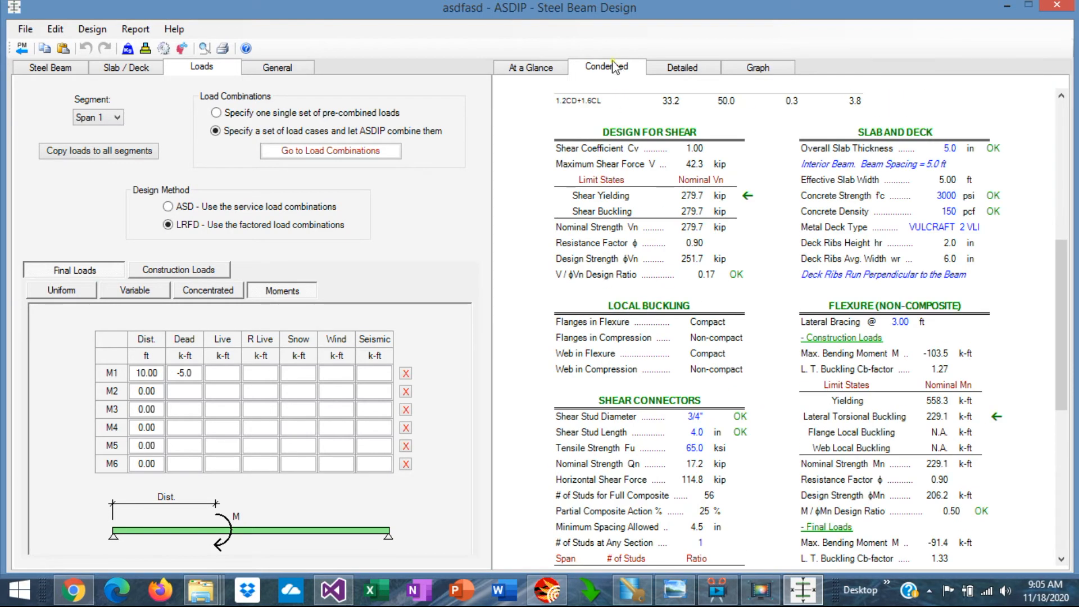
Read through the detailed beam calculations for shear, non-composite and composite flexure, composite properties and deflections.
click(691, 66)
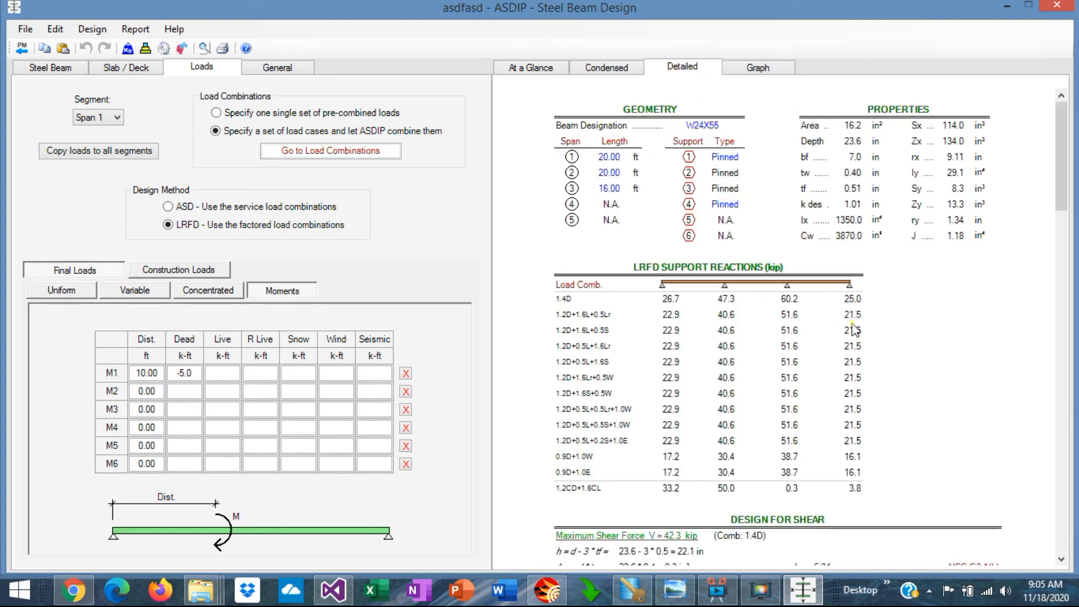
scroll(855, 329, down, 9)
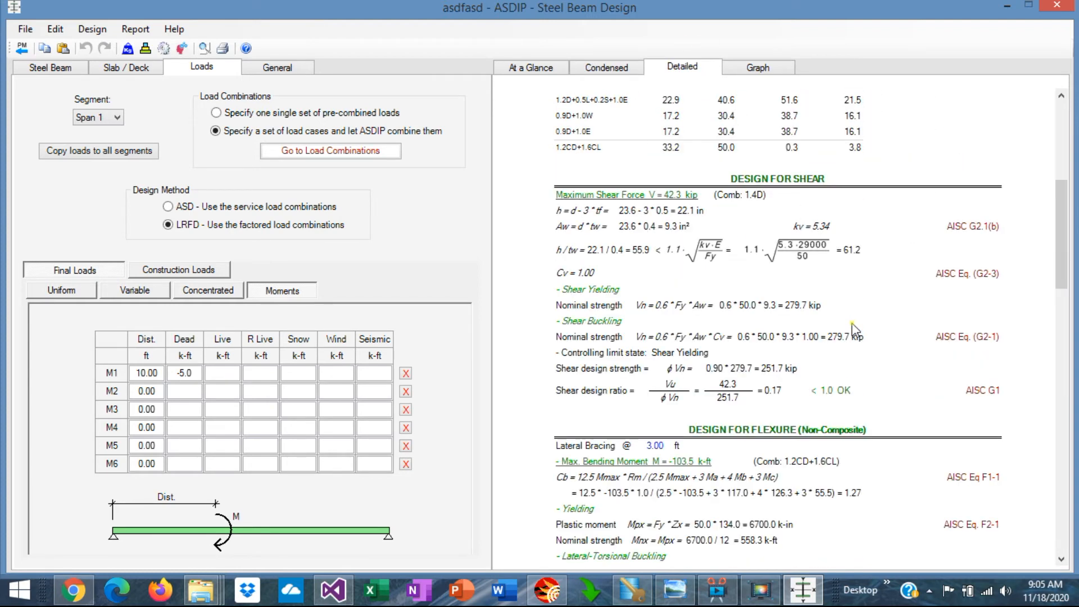
scroll(855, 328, down, 8)
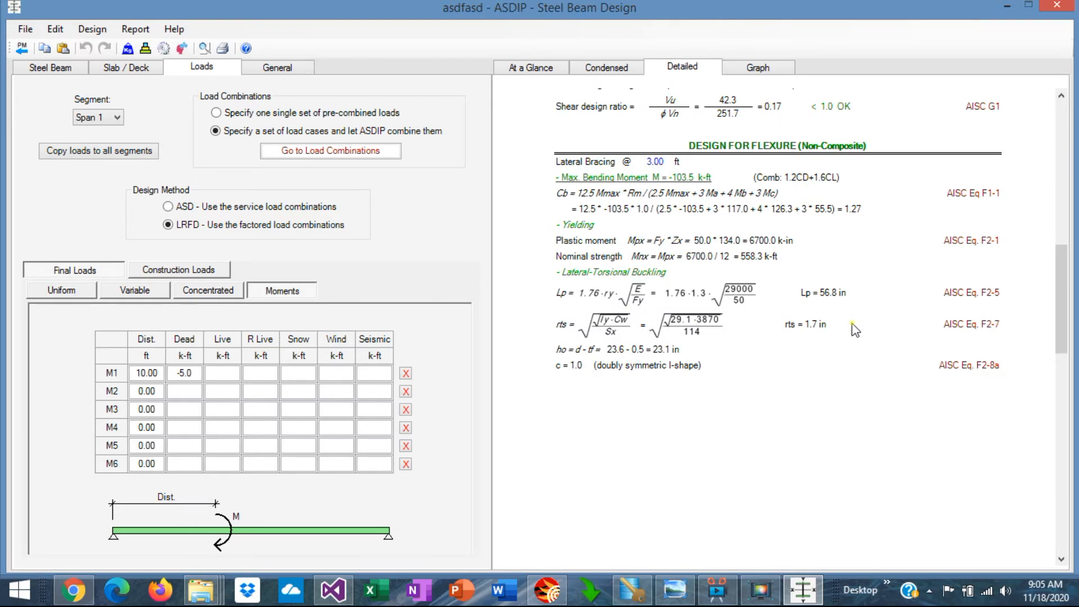
scroll(852, 330, down, 5)
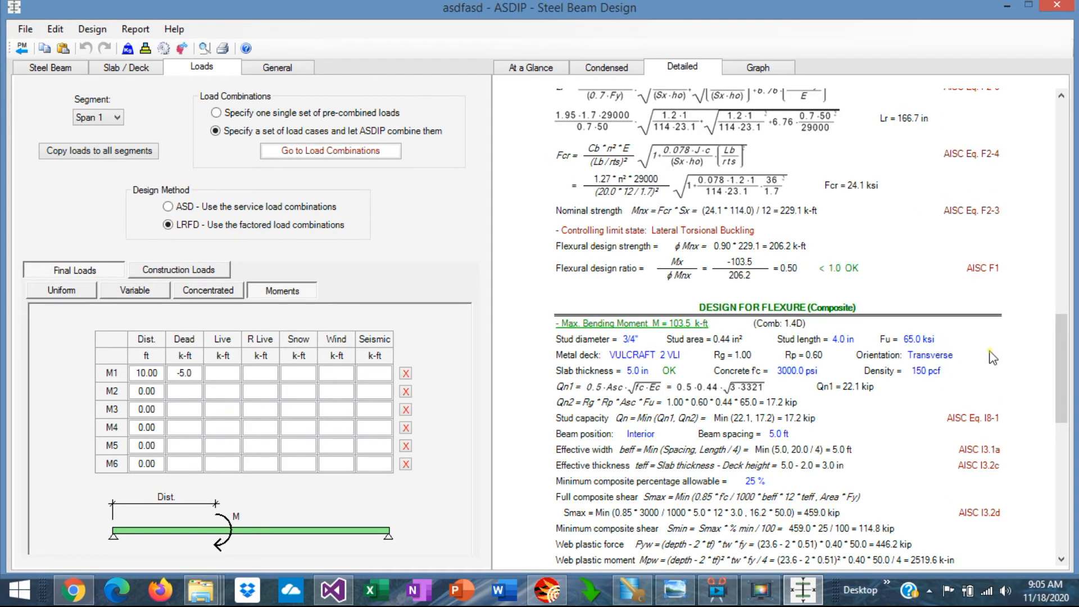
scroll(992, 357, down, 5)
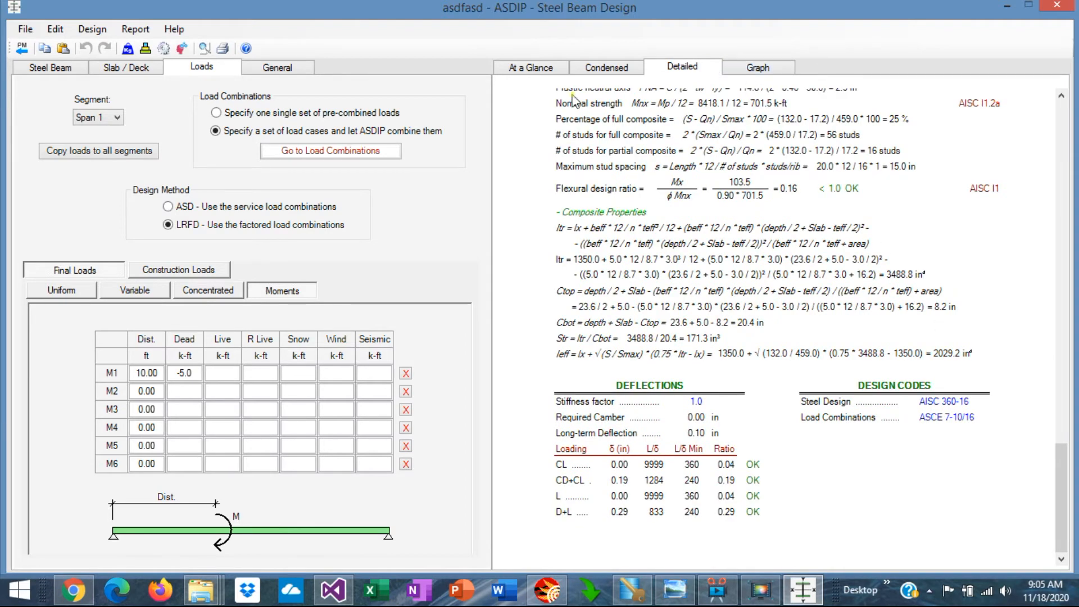
Use the Design Manager to find W sections with a minimum depth of 18 in and a maximum depth of 20 in.
click(93, 28)
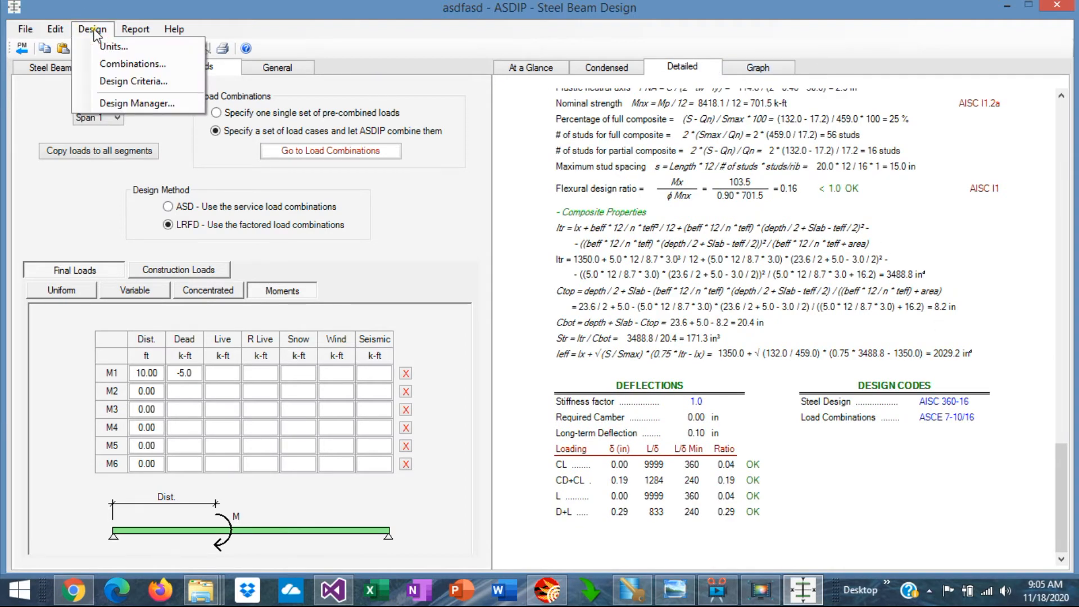
click(150, 106)
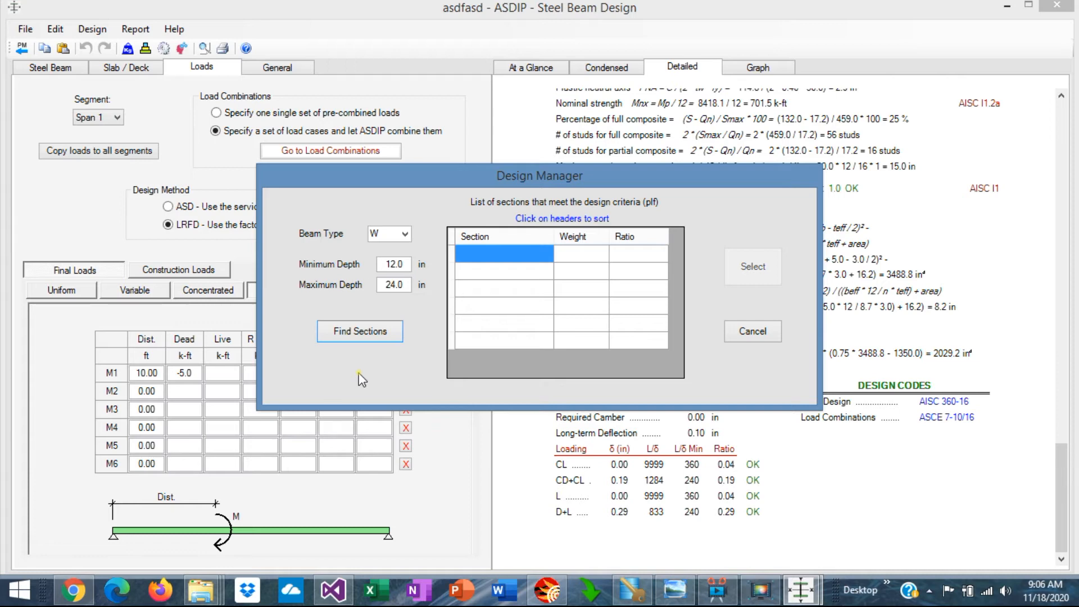
click(409, 264)
double_click(409, 264)
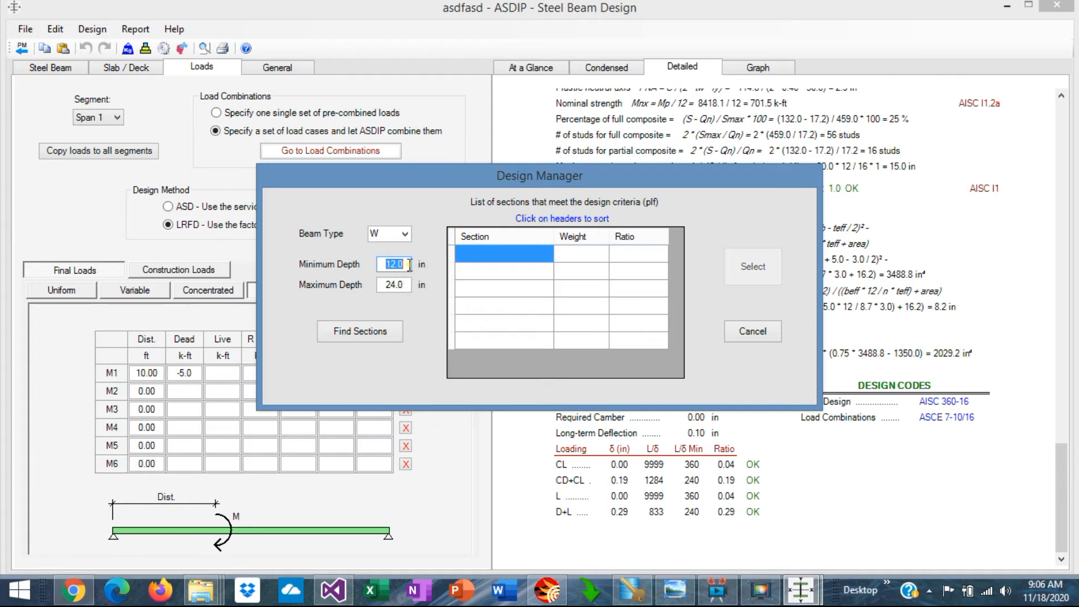
text(18)
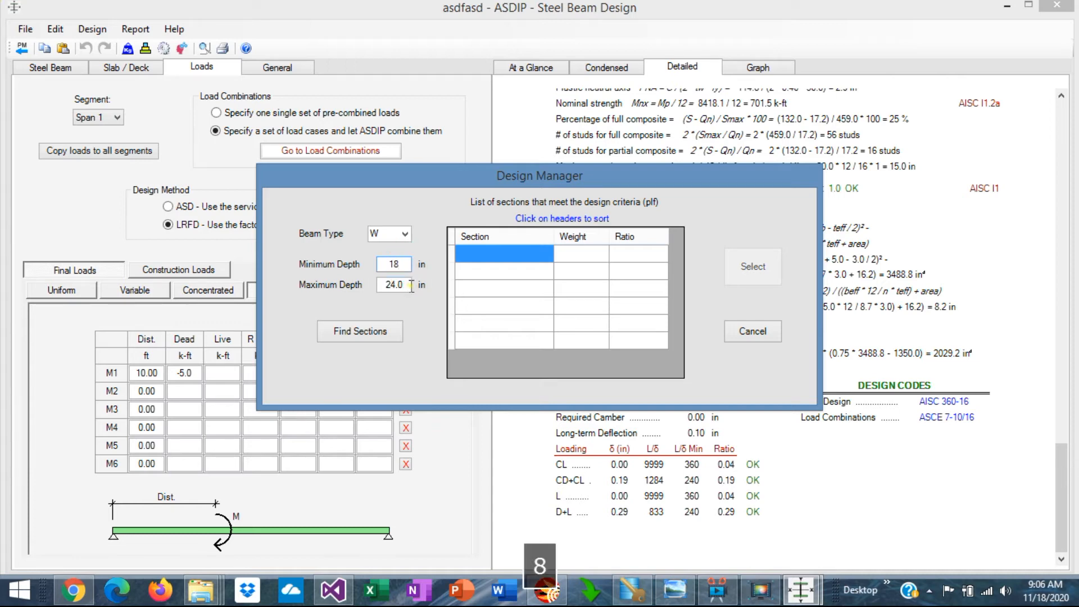
double_click(408, 285)
text(20)
key(shift+Tab)
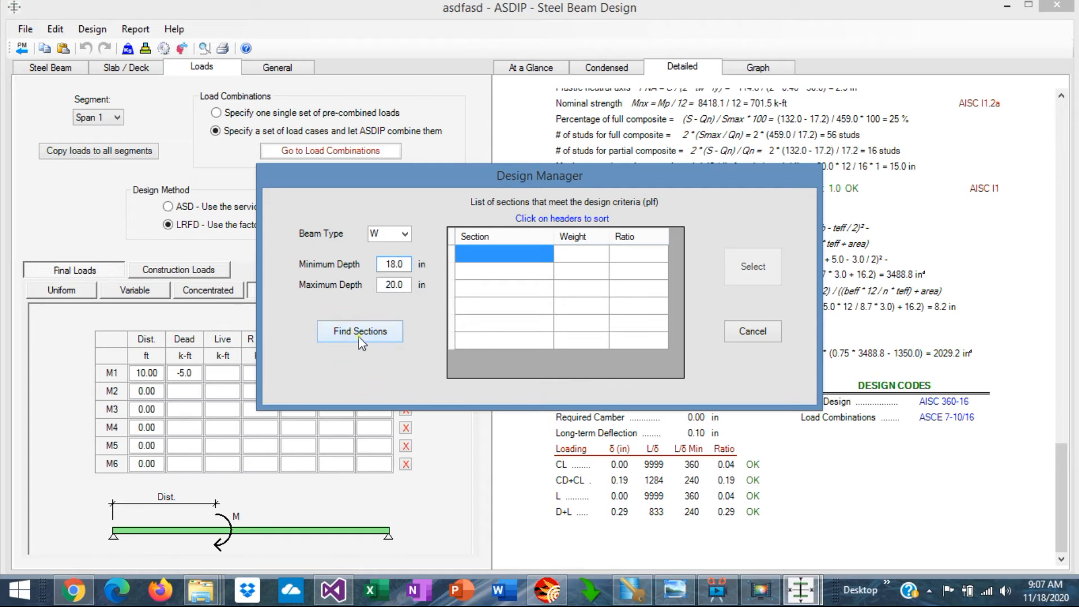
click(359, 335)
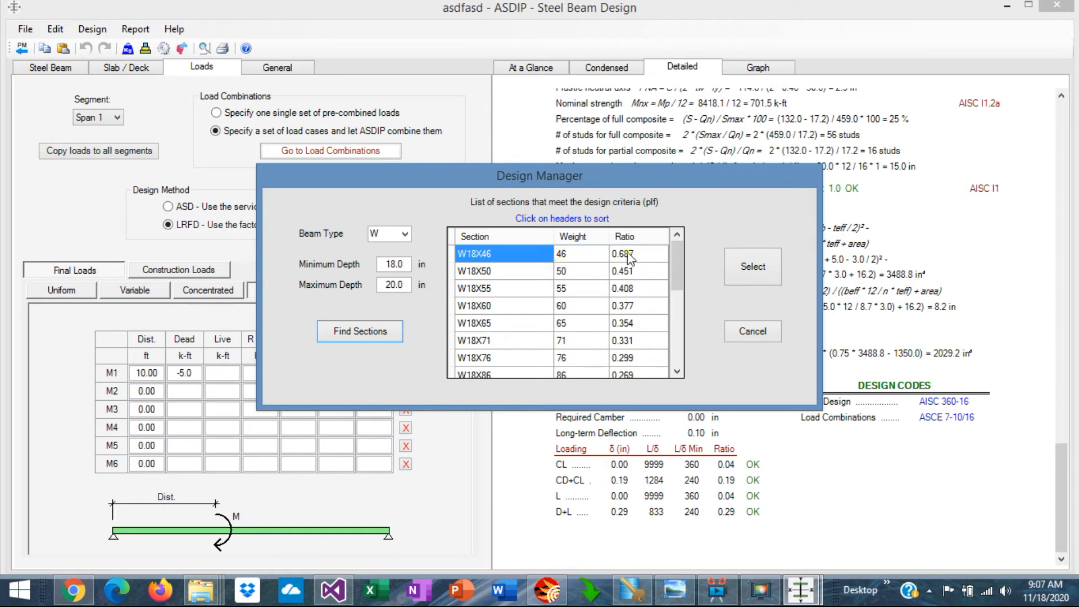
Apply section W18X55 to the beam and check it in the steel properties and the at-a-glance summary.
click(485, 291)
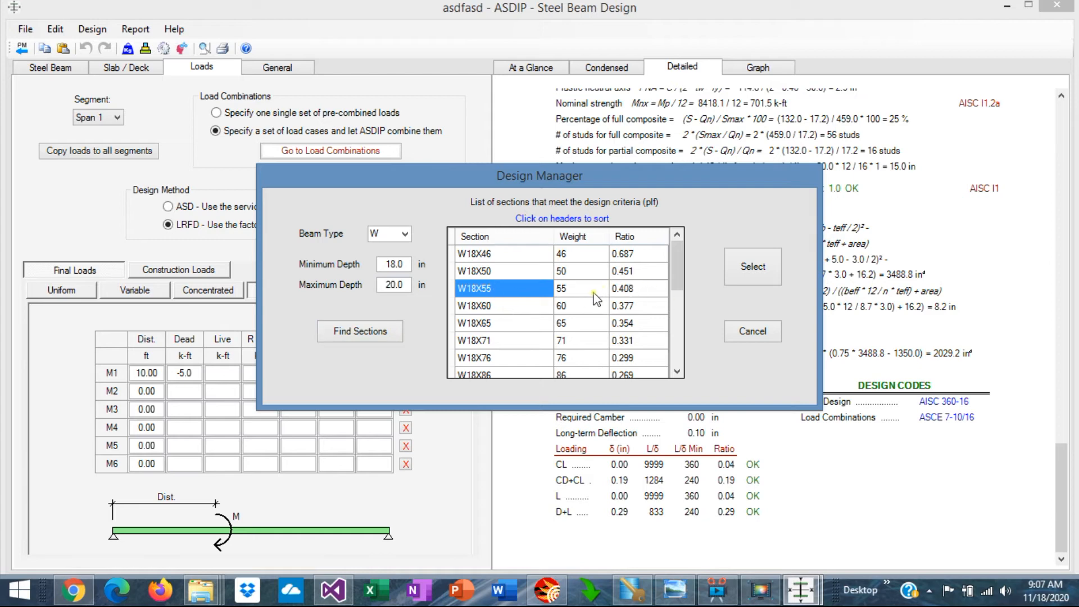
click(756, 272)
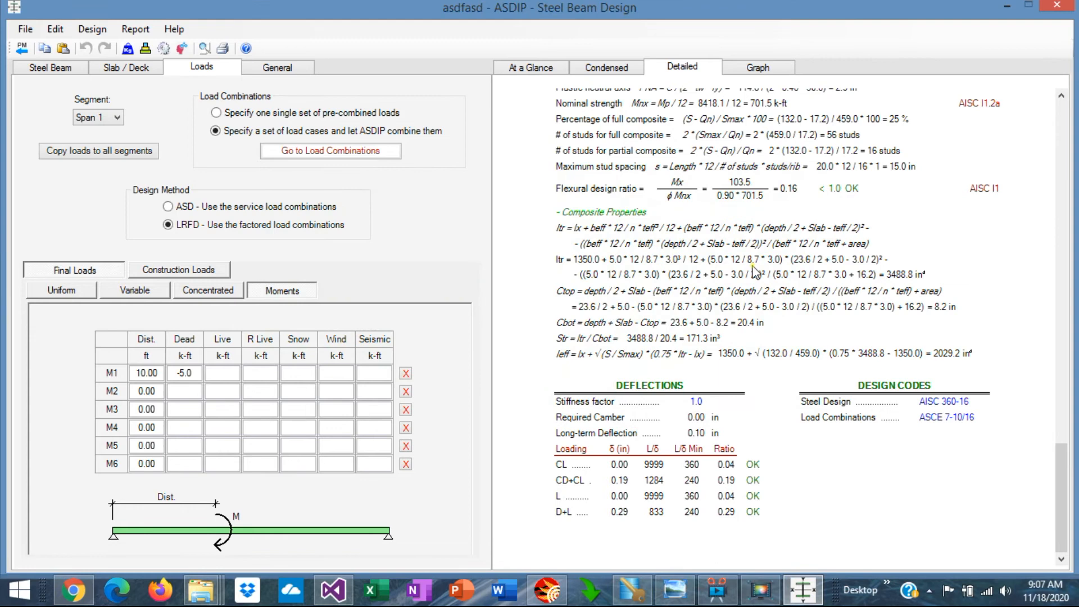
click(49, 67)
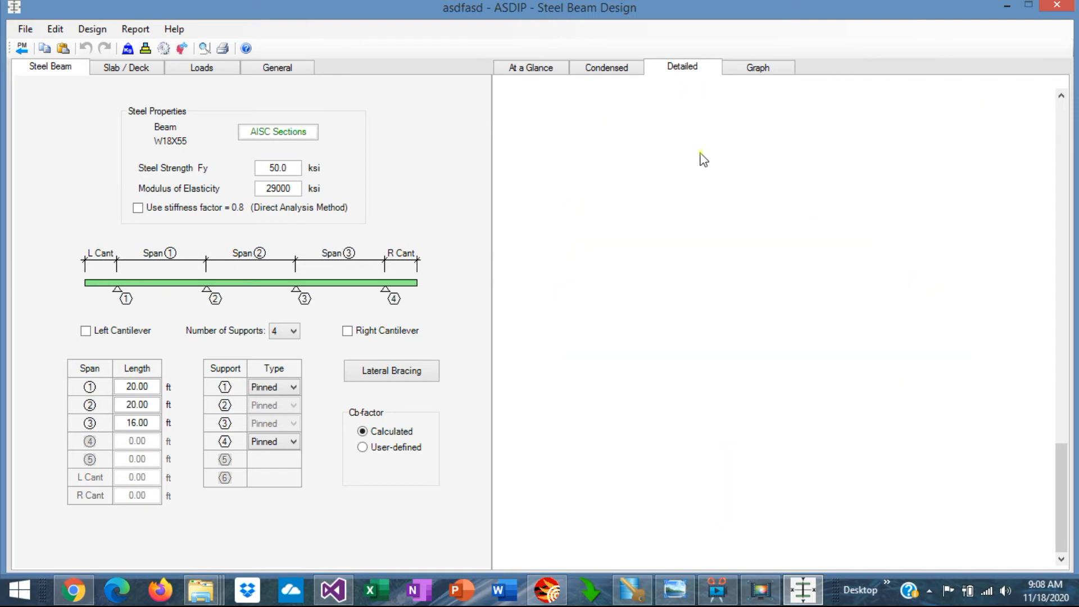
click(531, 69)
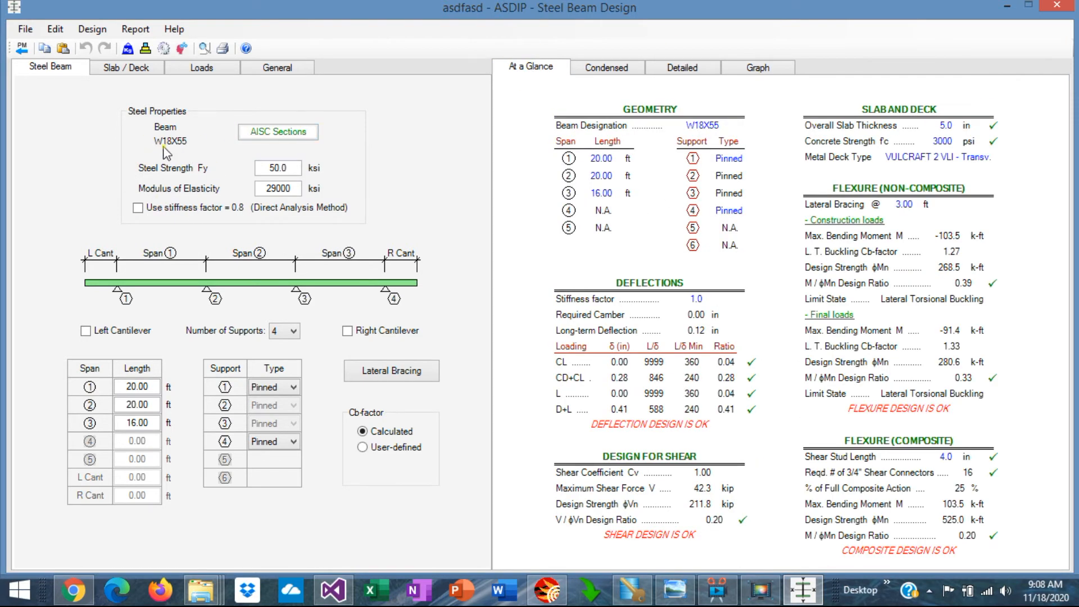
Review the condensed results and detailed flexure calculations for the W18X55 beam, along with its slab and deck inputs.
click(271, 134)
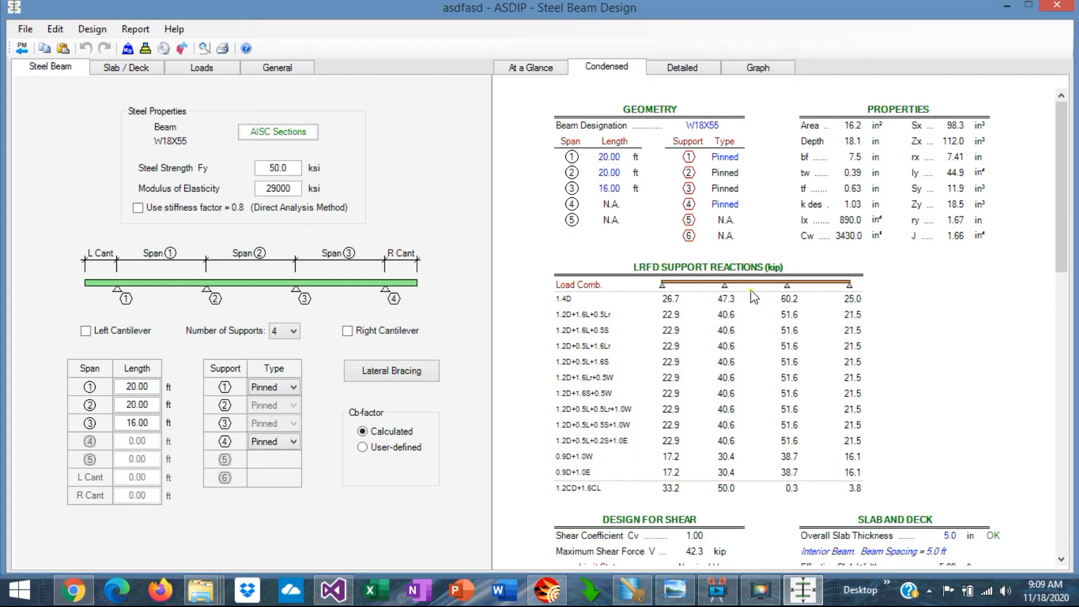
scroll(753, 296, down, 3)
scroll(753, 296, down, 2)
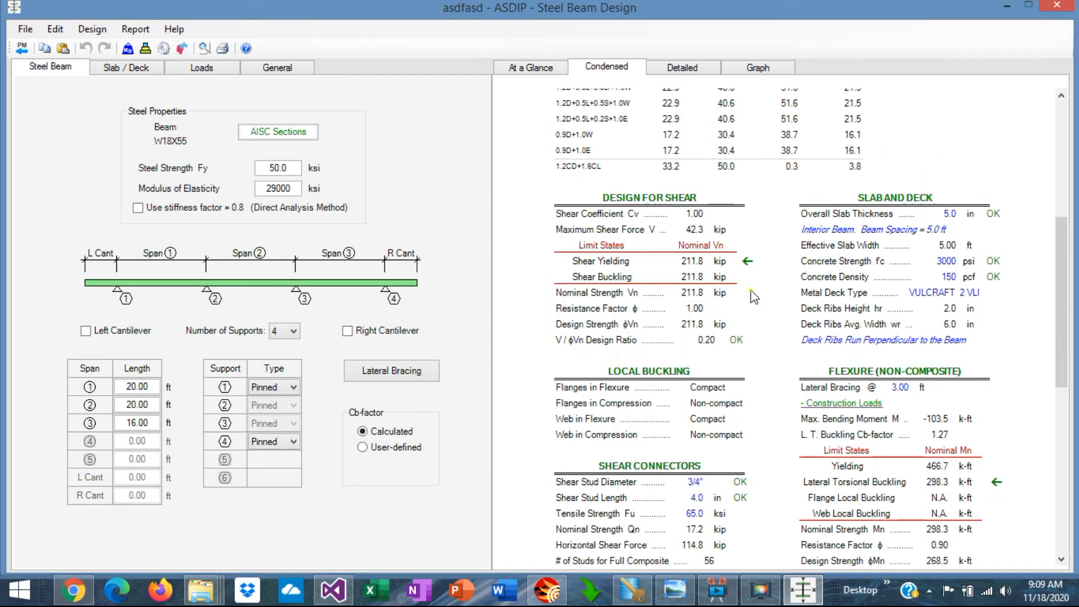
scroll(753, 297, down, 2)
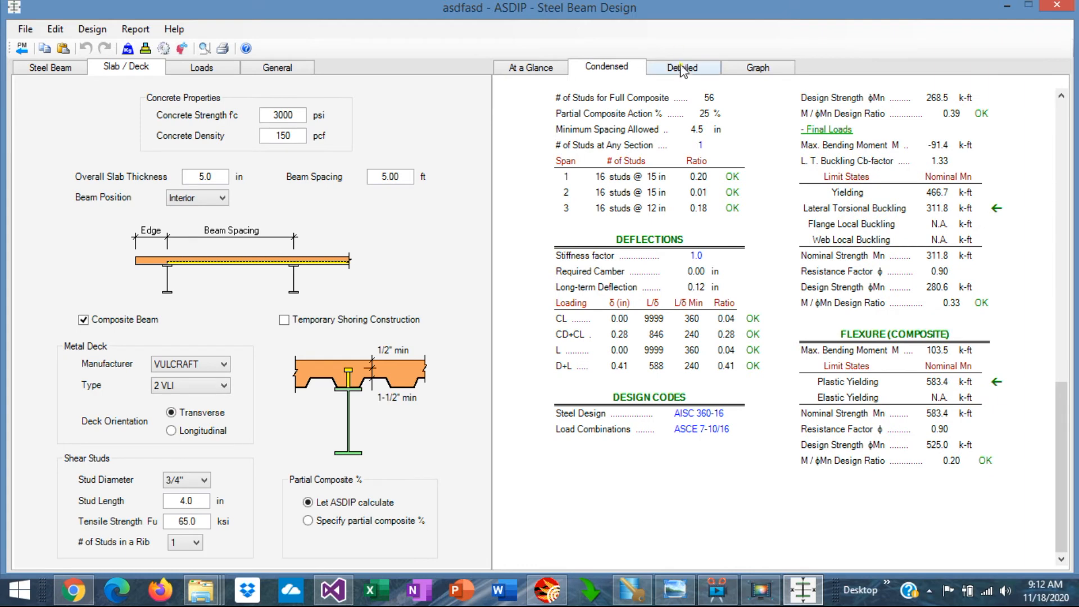
click(680, 67)
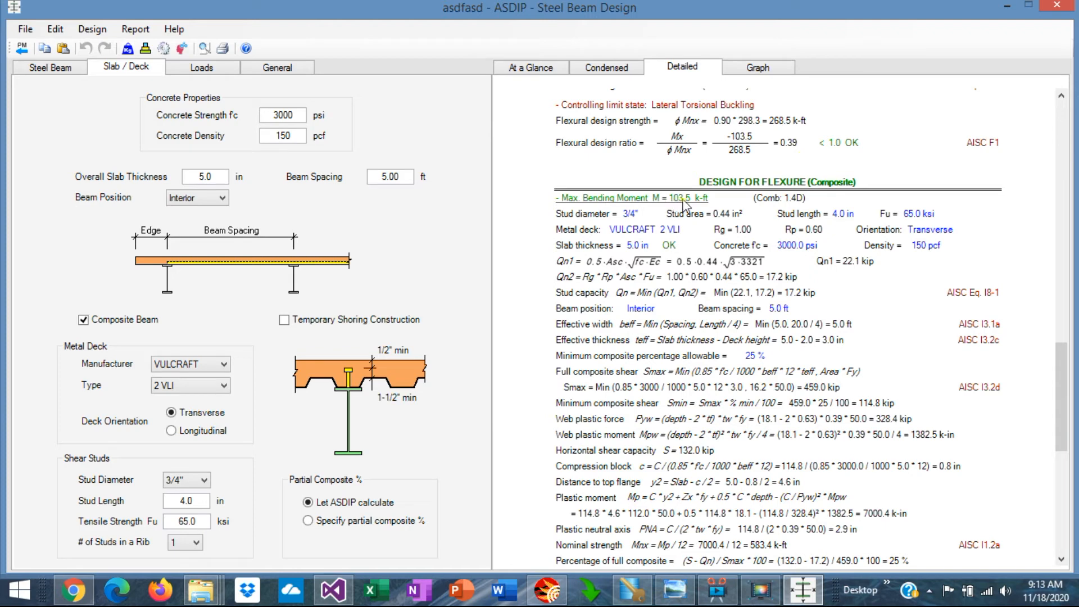
scroll(714, 290, up, 10)
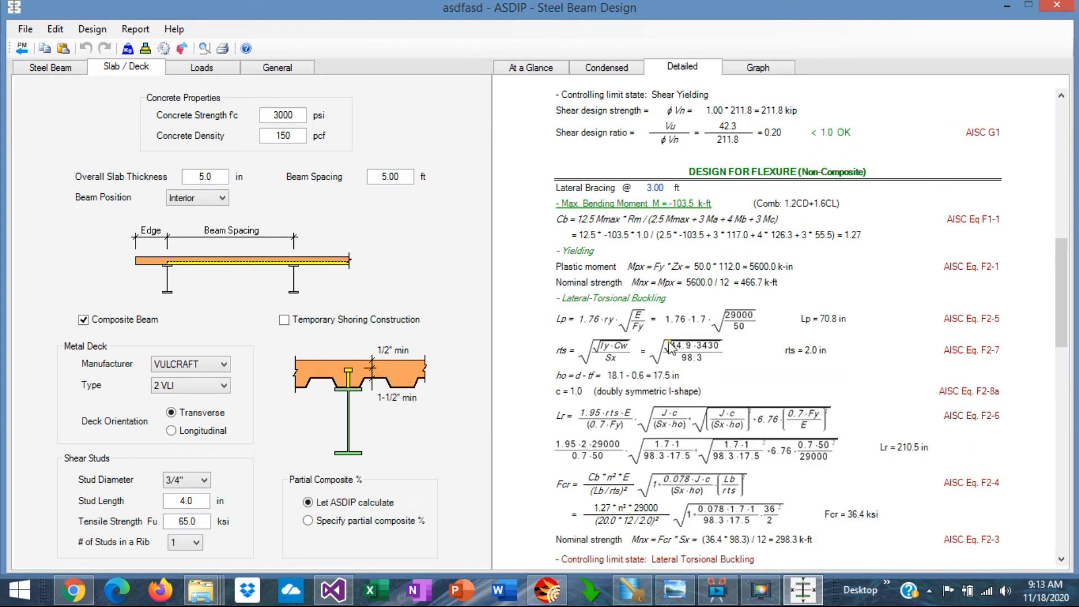
scroll(697, 349, down, 3)
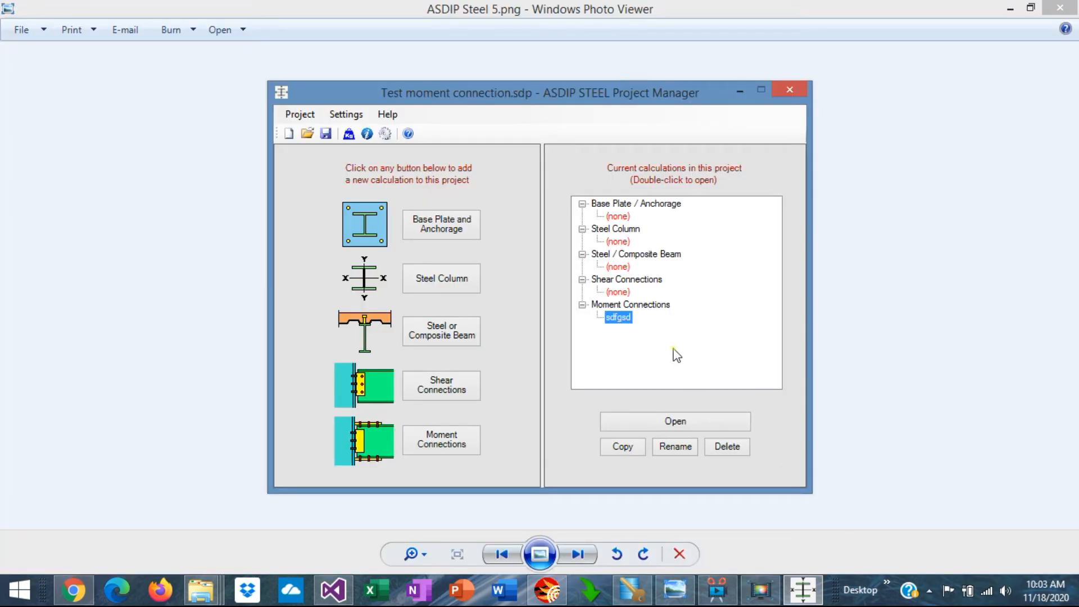
Open the existing moment connection calculation and try the double-angle shear connection before restoring the shear plate.
click(619, 316)
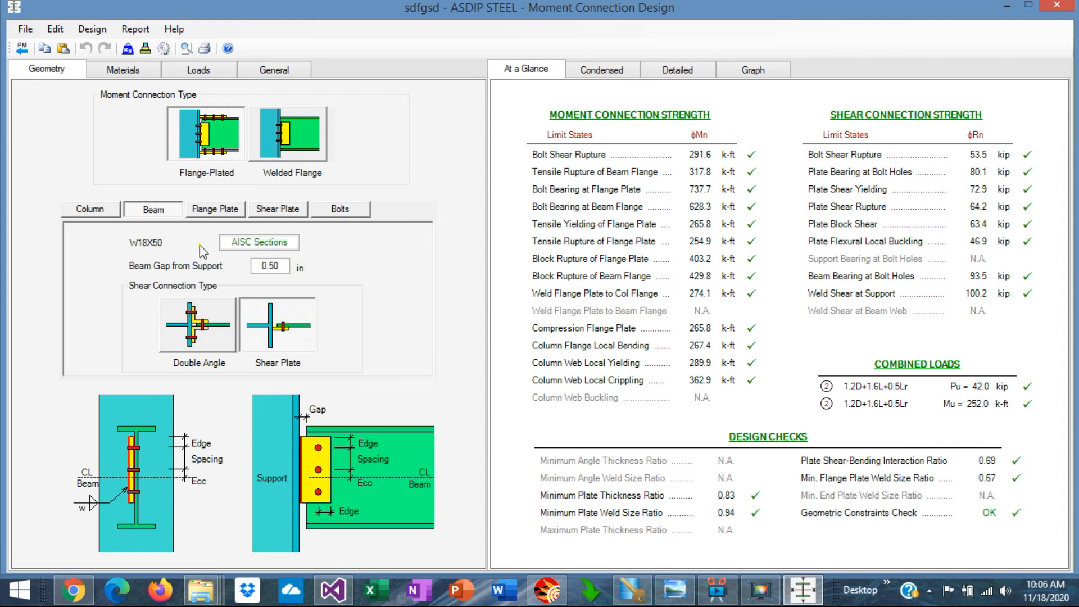
click(195, 342)
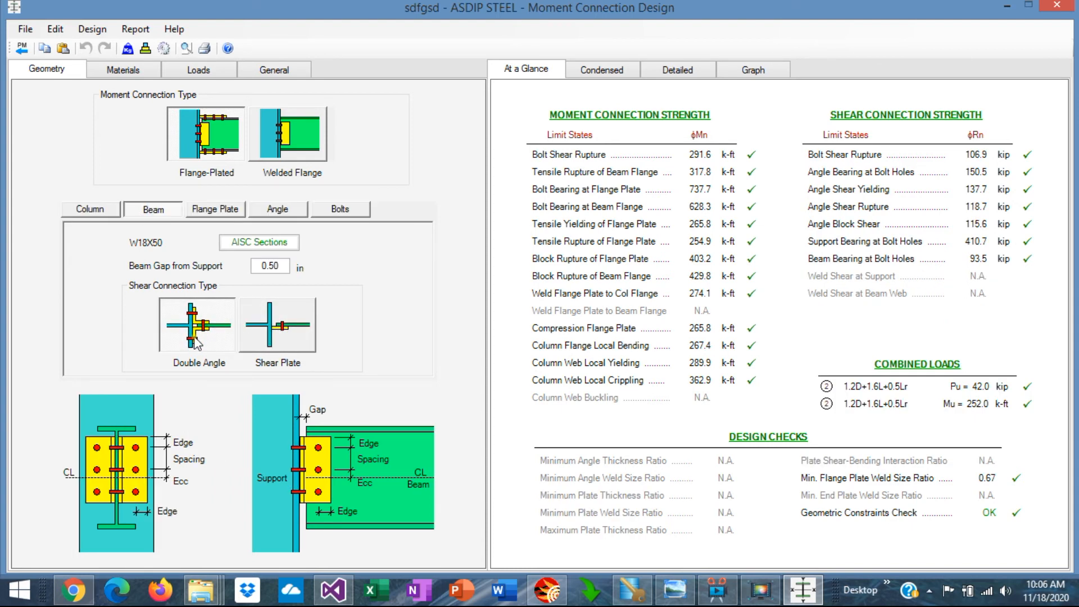
click(275, 333)
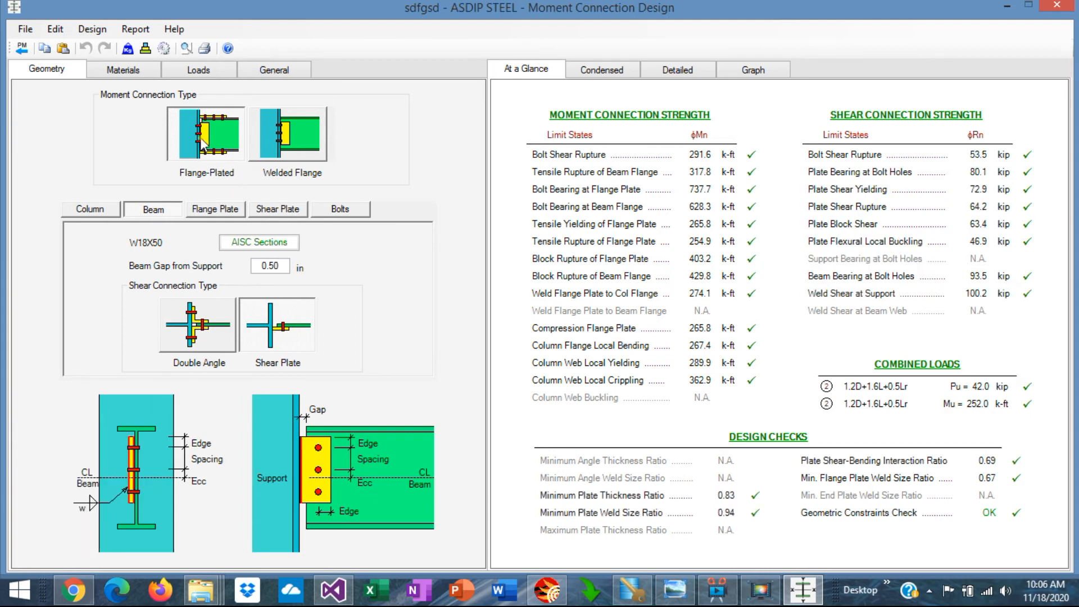
Examine the connection's geometry inputs for the flange plate, shear plate and bolts.
click(221, 210)
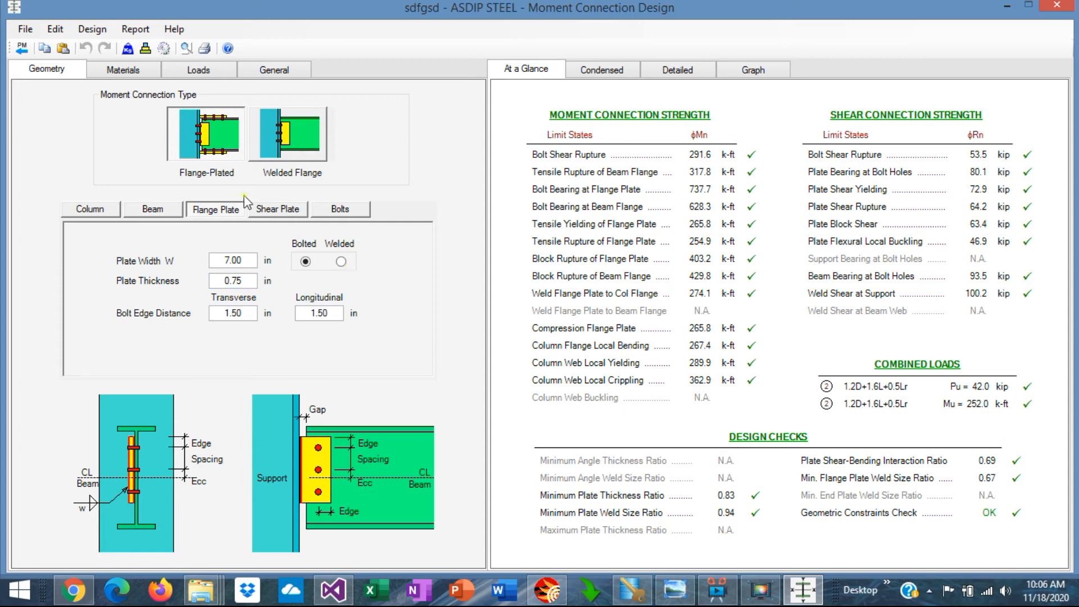
click(276, 211)
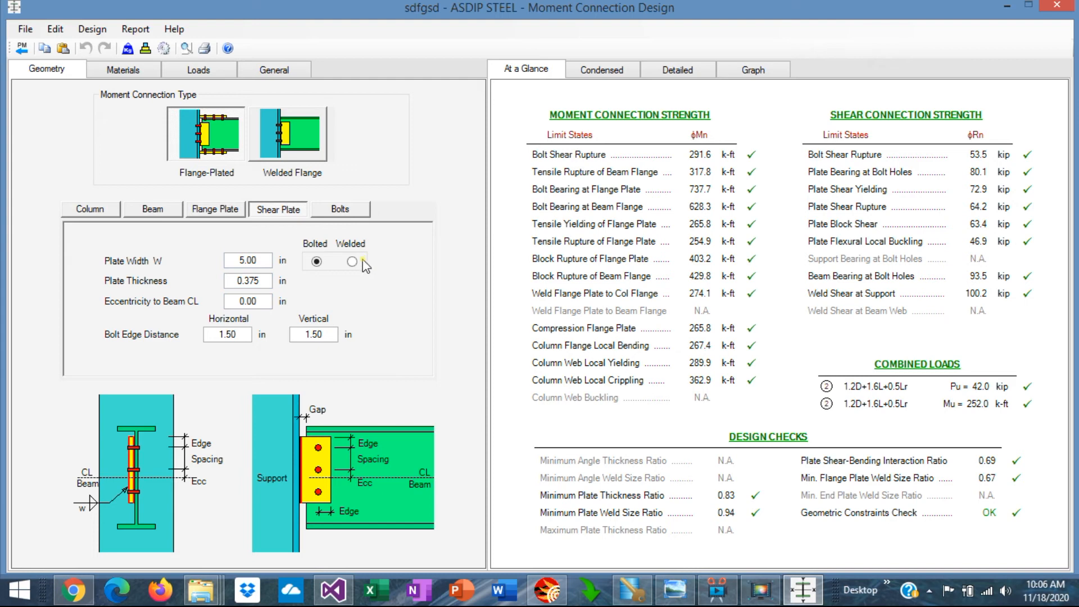
click(339, 210)
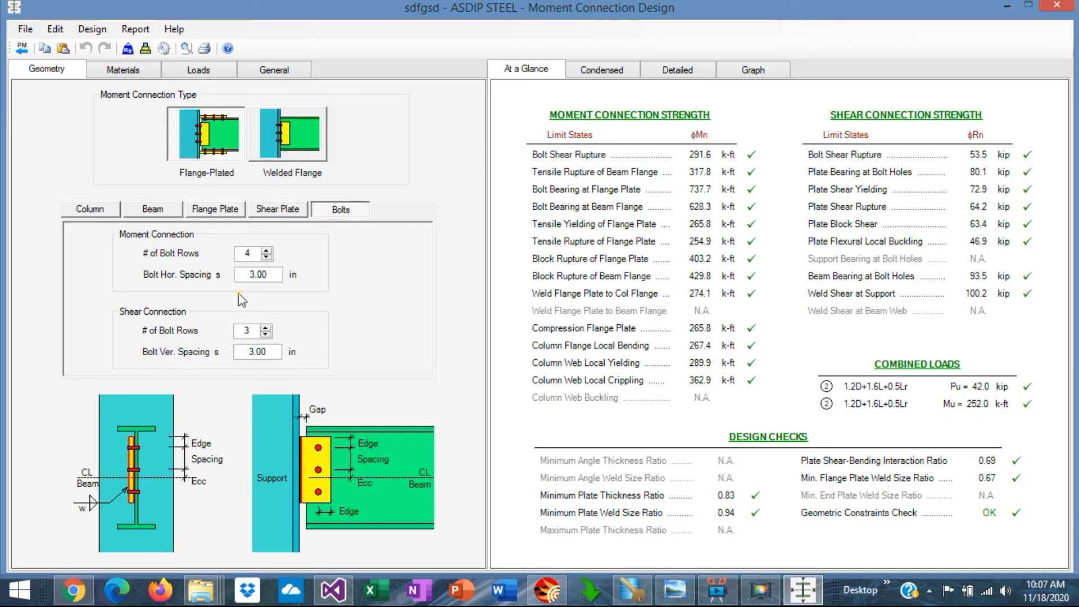
Examine the connection's material inputs for the column, beam, flange plate, shear plate, bolts and weld.
click(121, 72)
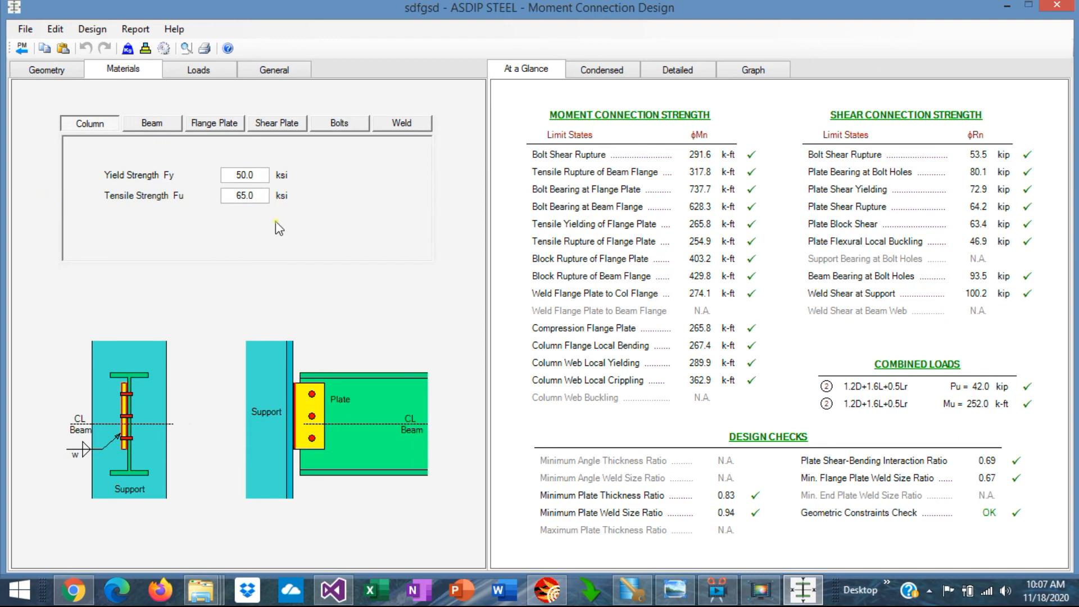
click(153, 126)
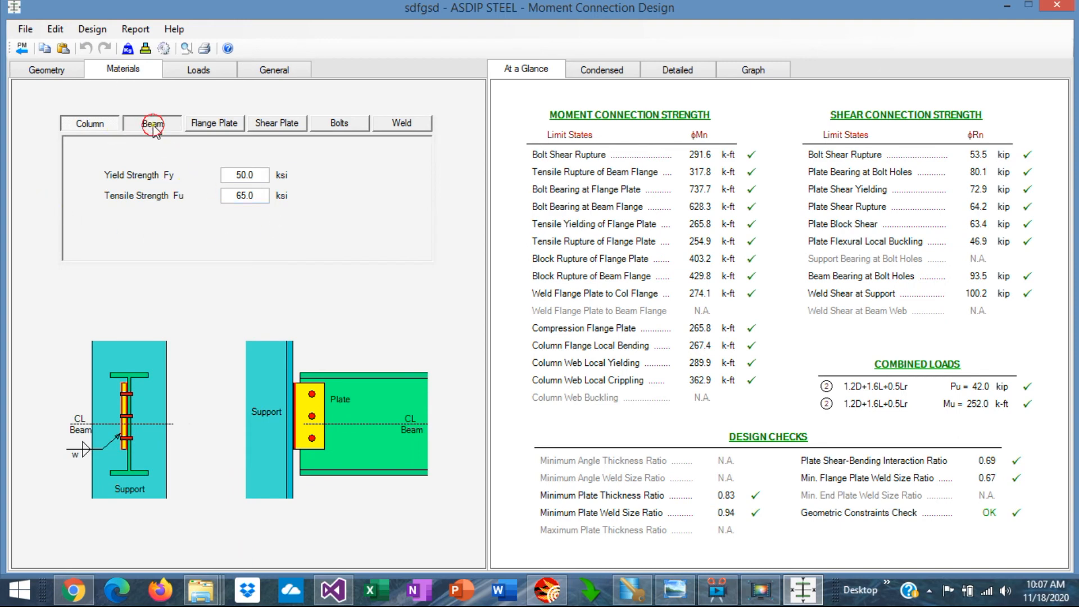
click(224, 125)
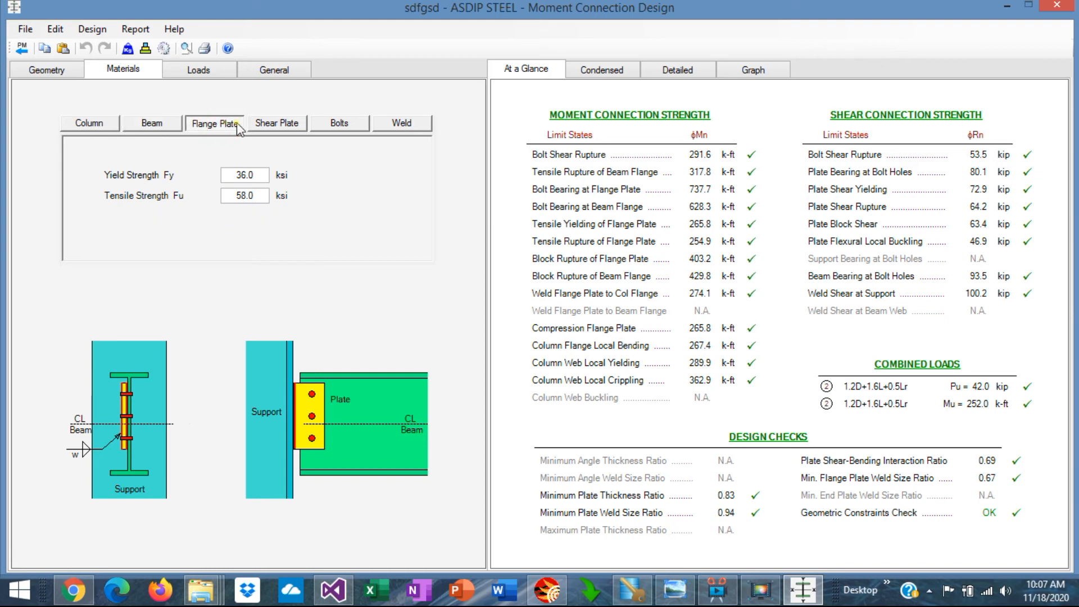
click(291, 125)
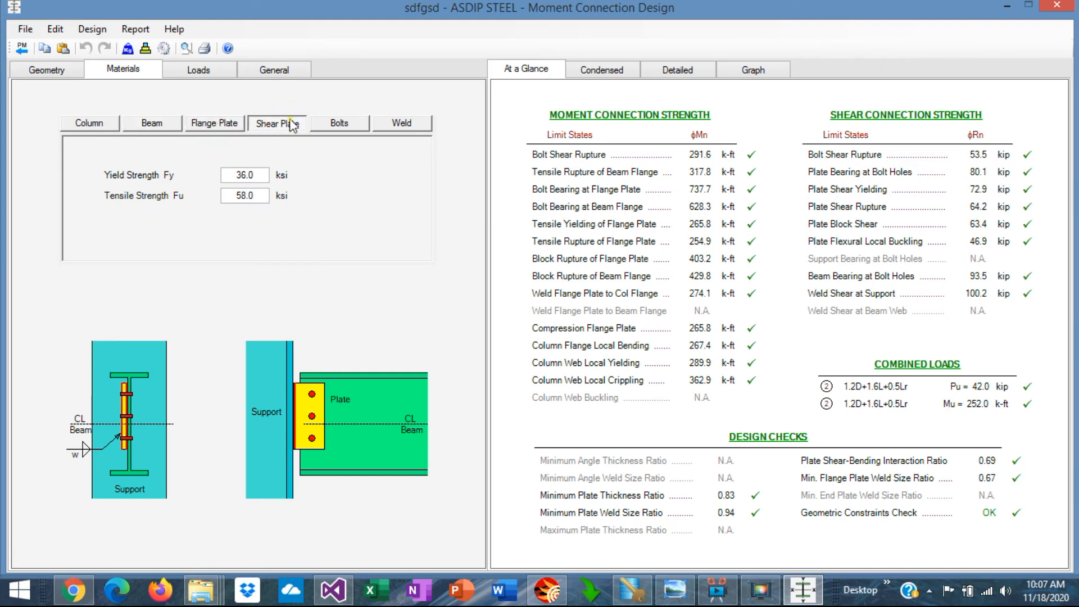
click(335, 125)
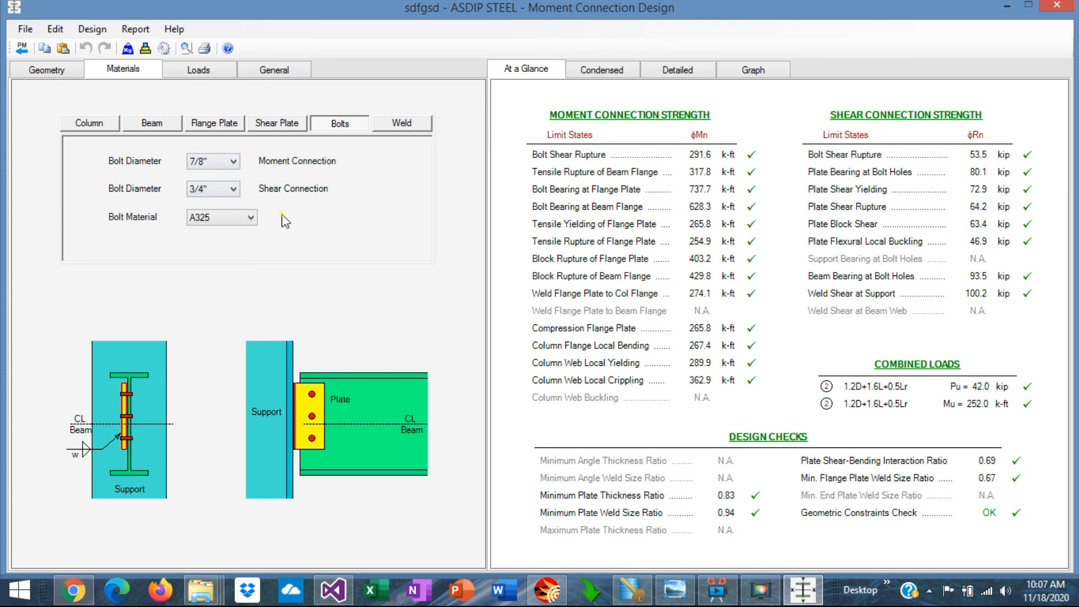
click(402, 124)
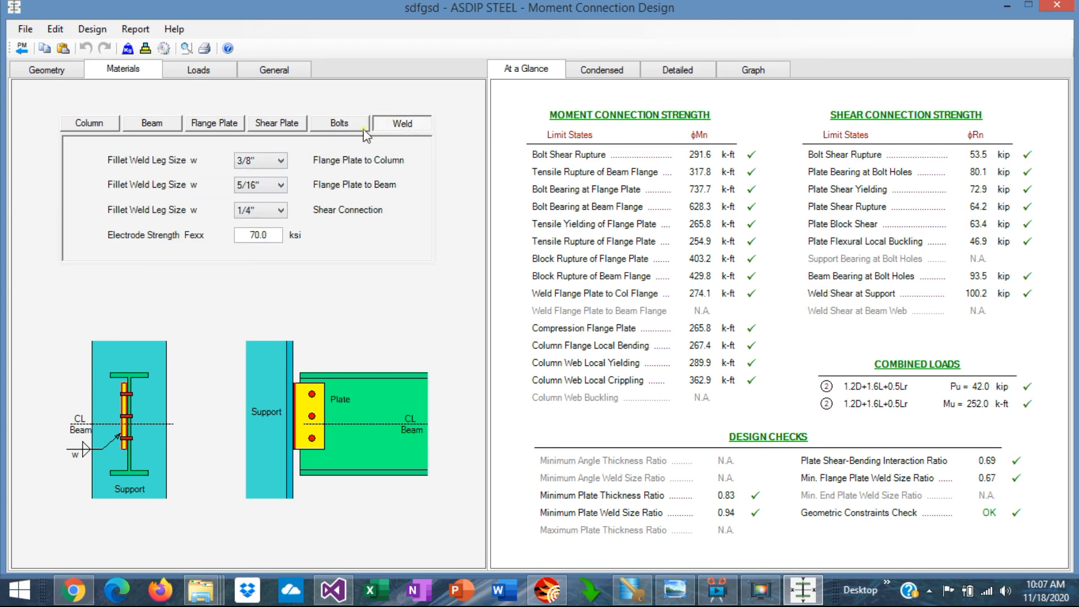
Switch the connection loads to one single set of pre-combined loads and try the ASD method before restoring LRFD.
click(202, 70)
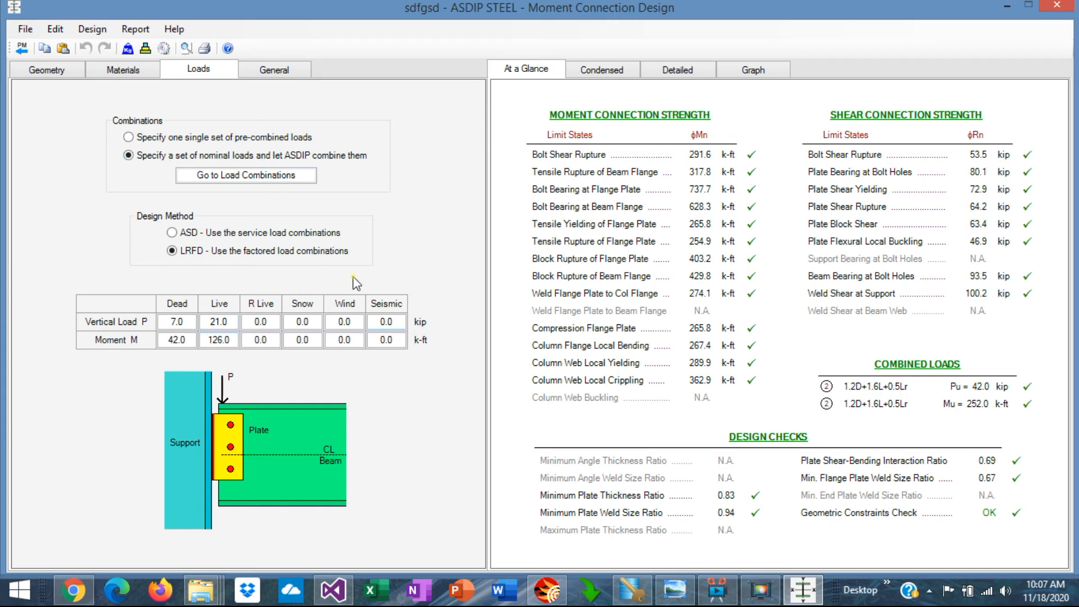
click(131, 138)
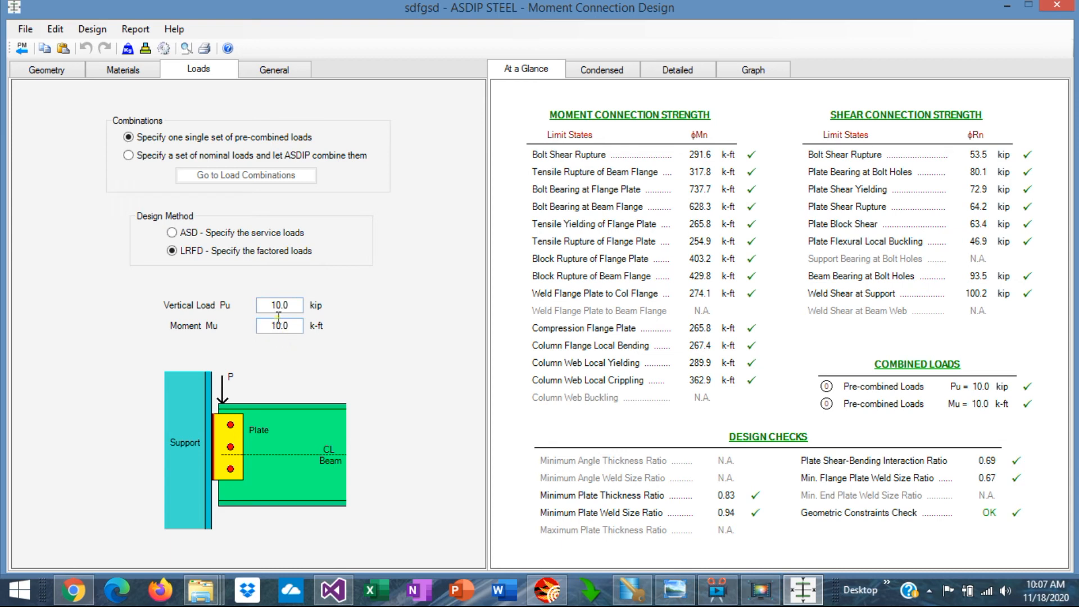
click(172, 233)
click(172, 251)
Read through the connection's condensed results for shear and moment strength, design checks and geometric constraints.
click(599, 76)
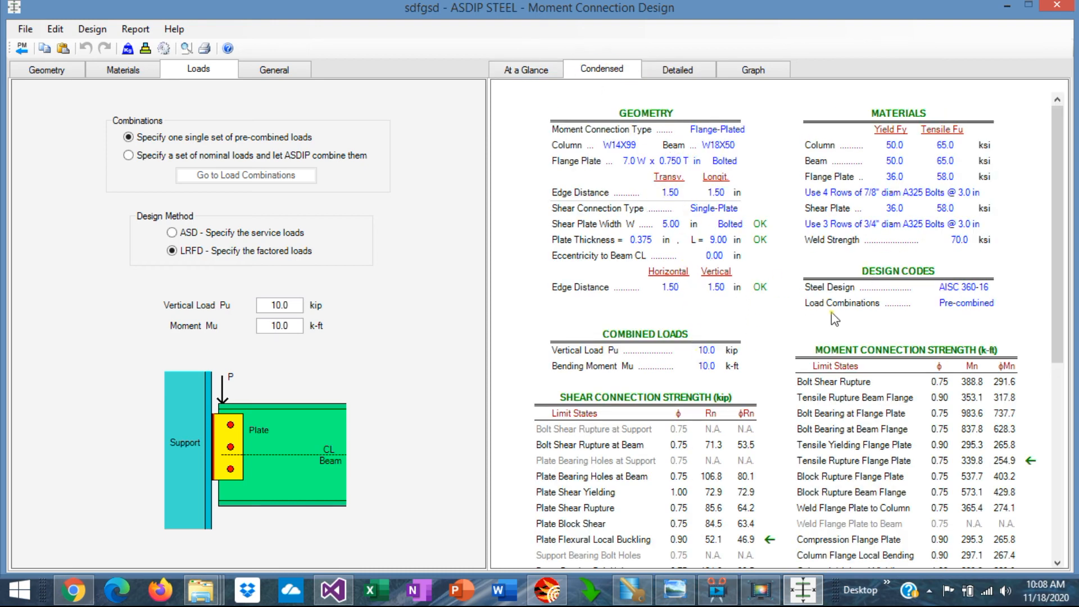
scroll(826, 387, down, 3)
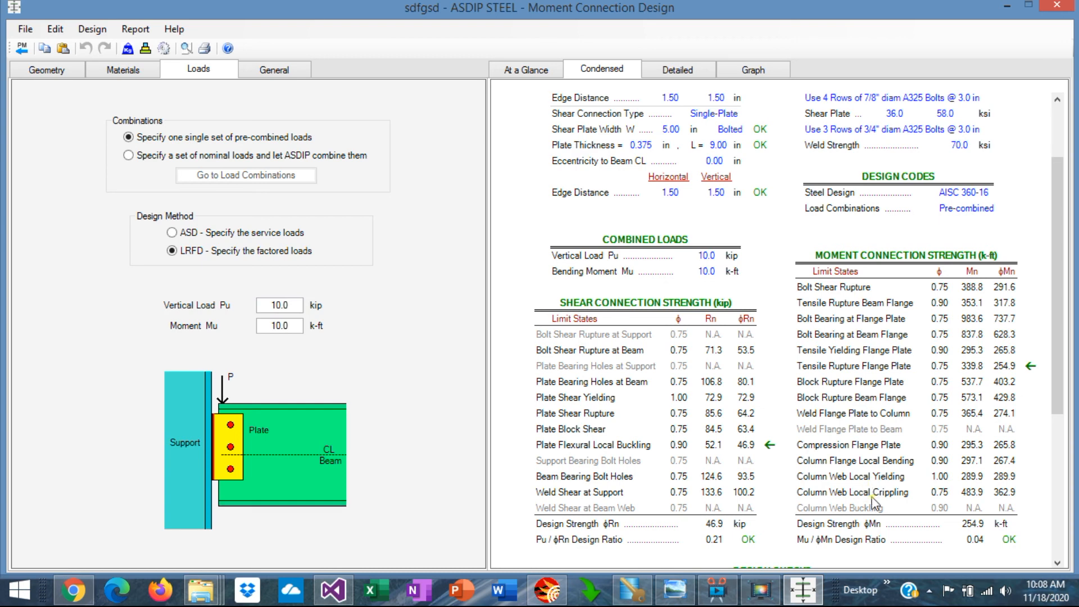
scroll(870, 494, down, 3)
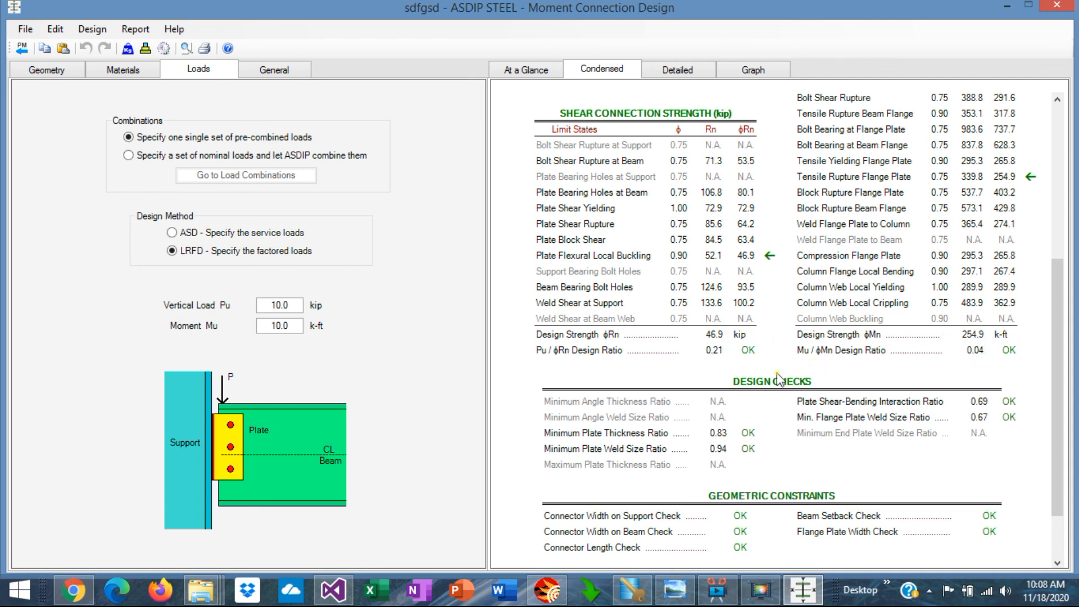
scroll(871, 449, down, 2)
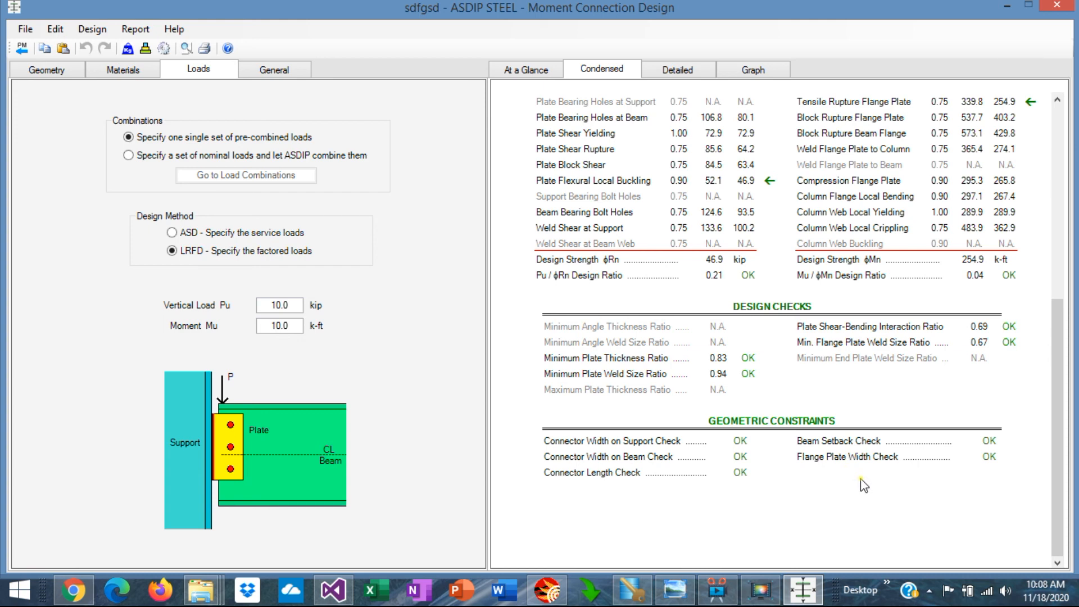
scroll(861, 478, up, 5)
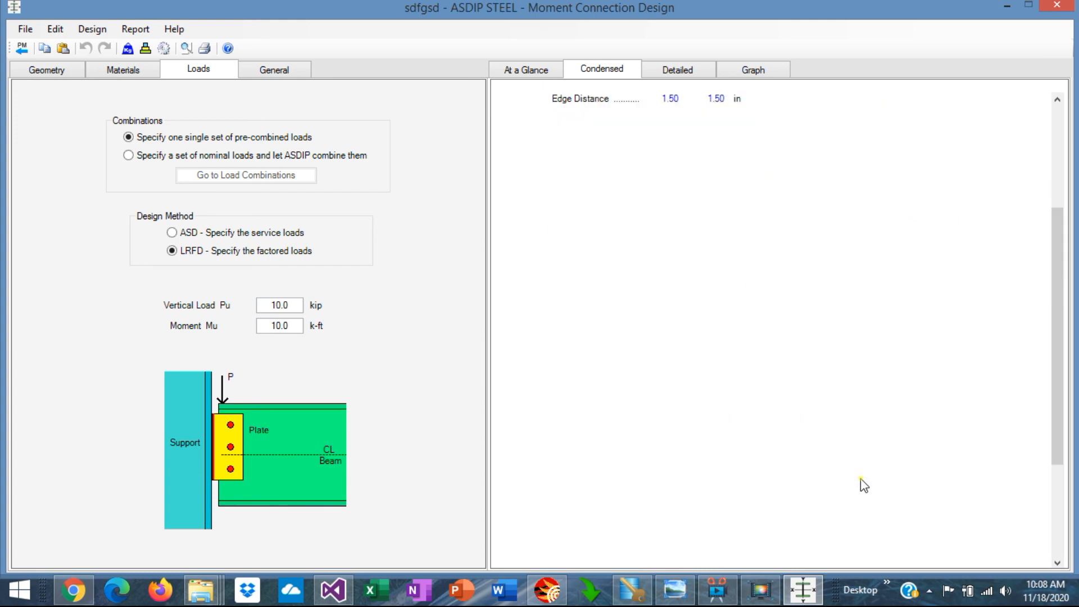
Read through the connection's detailed calculations for shear strength, moment strength, design checks and geometric constraints with their AISC references.
click(680, 69)
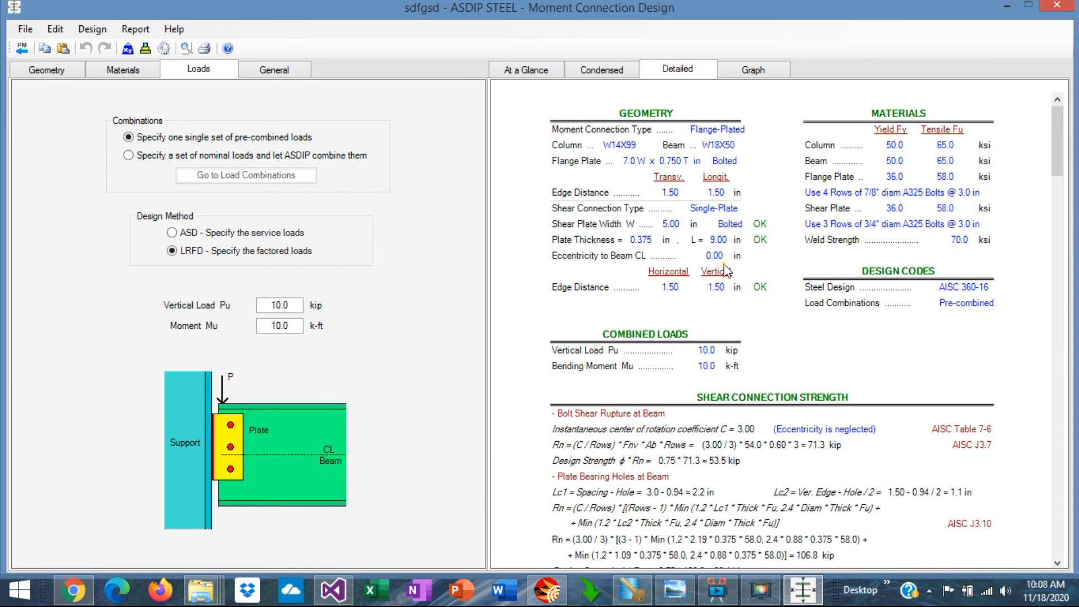
scroll(726, 271, down, 9)
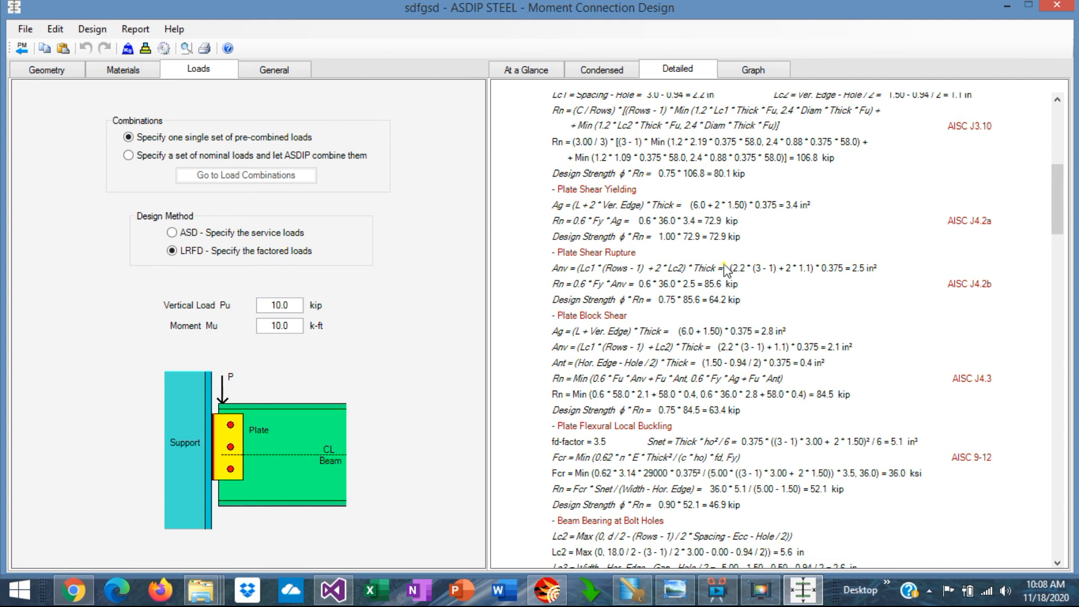
scroll(701, 270, up, 2)
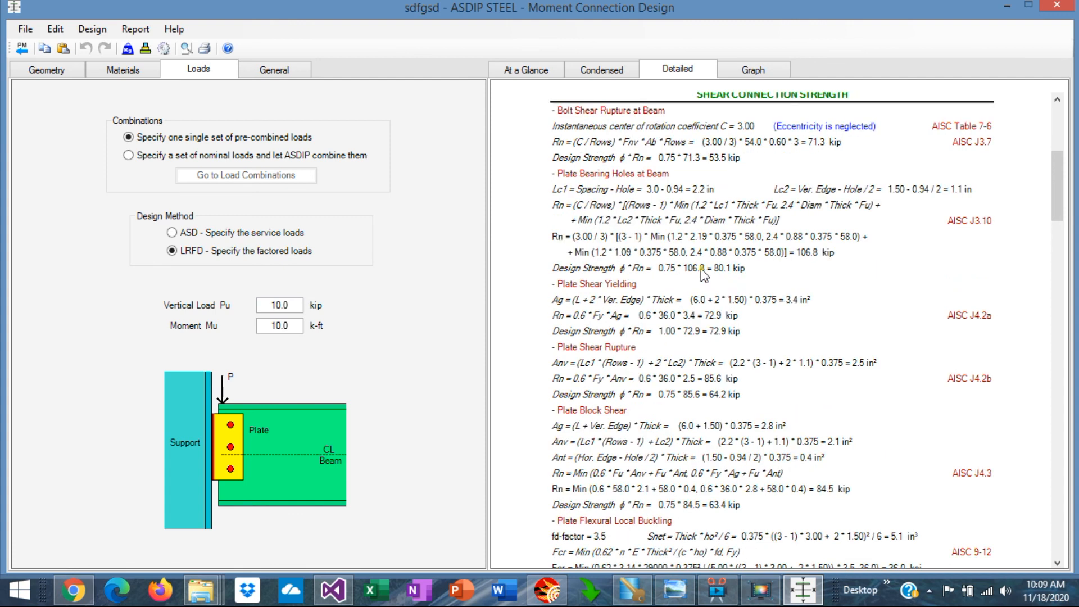
scroll(700, 269, up, 5)
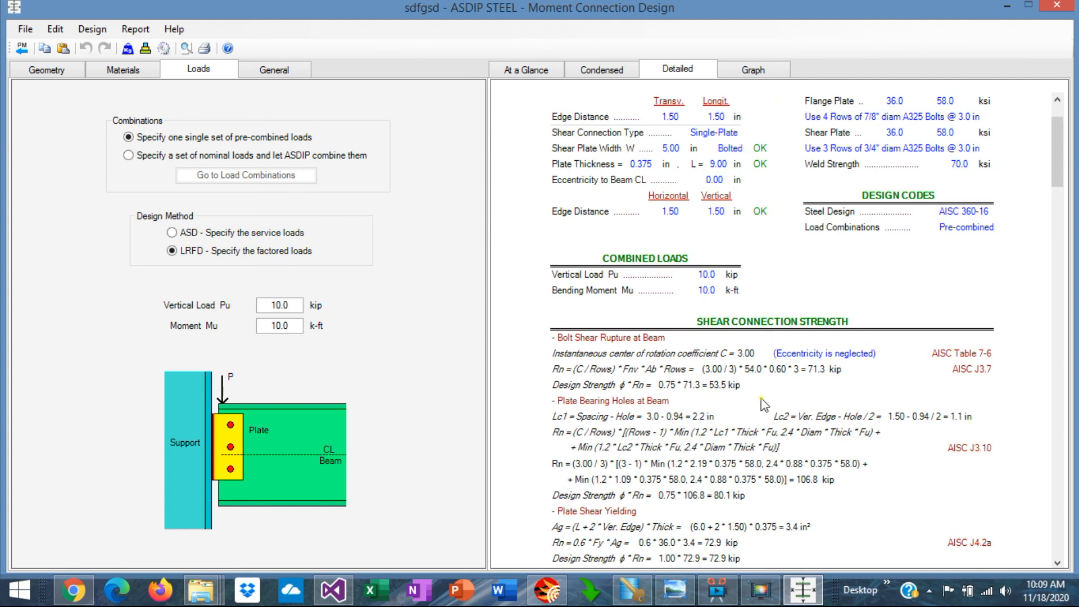
scroll(762, 403, down, 7)
scroll(761, 403, down, 10)
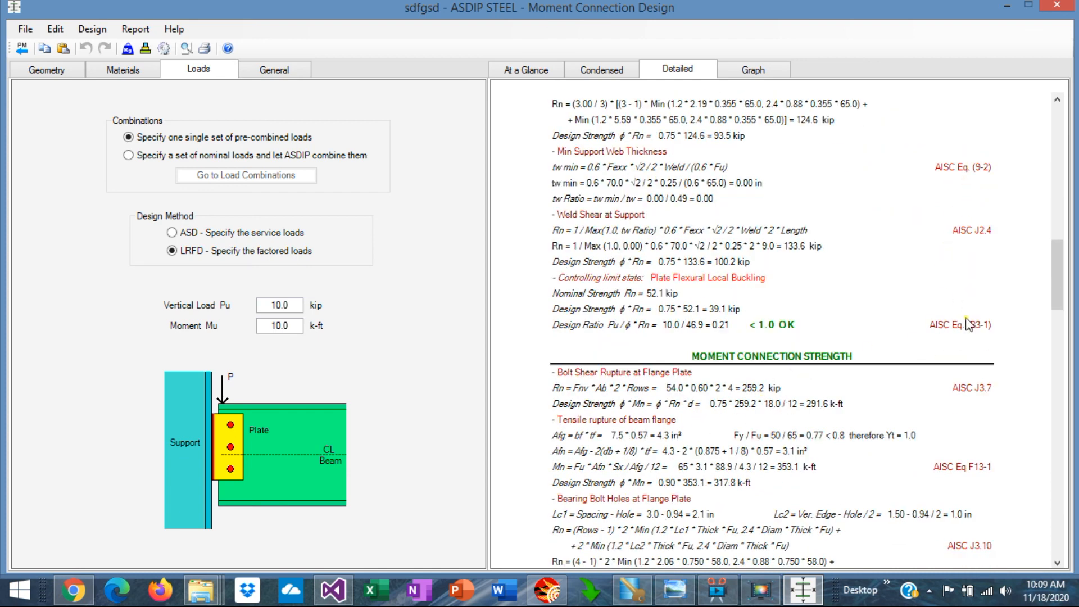
scroll(950, 419, down, 4)
scroll(949, 418, down, 8)
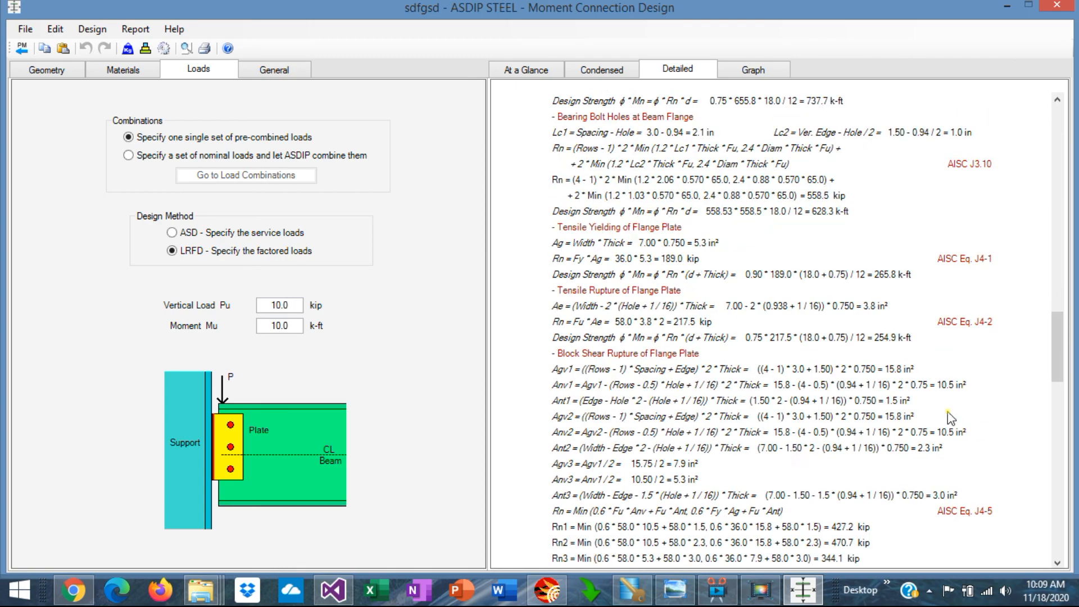
scroll(950, 419, down, 8)
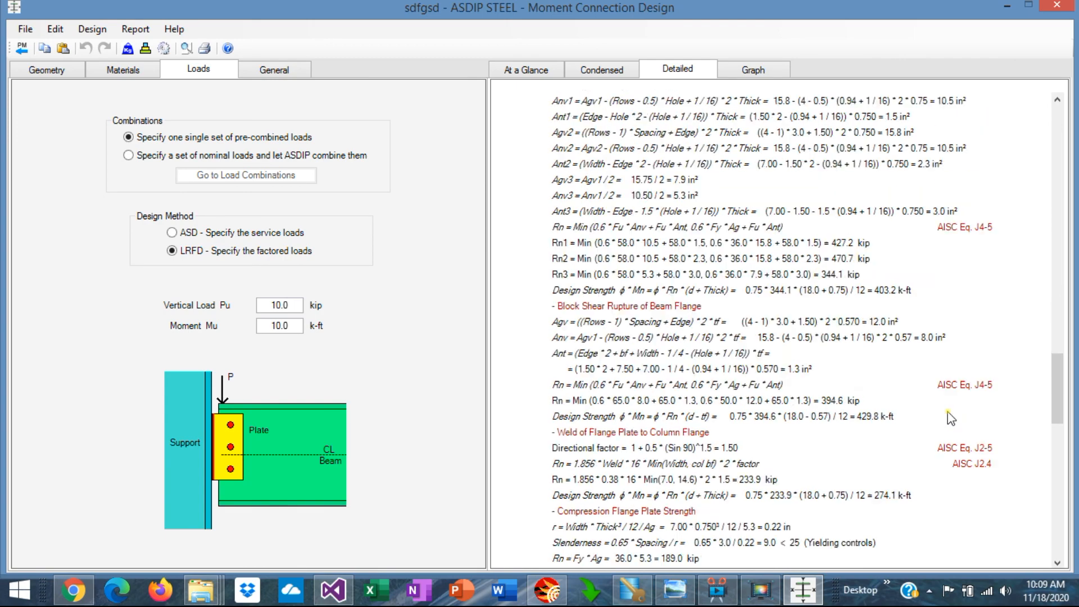
scroll(950, 419, down, 4)
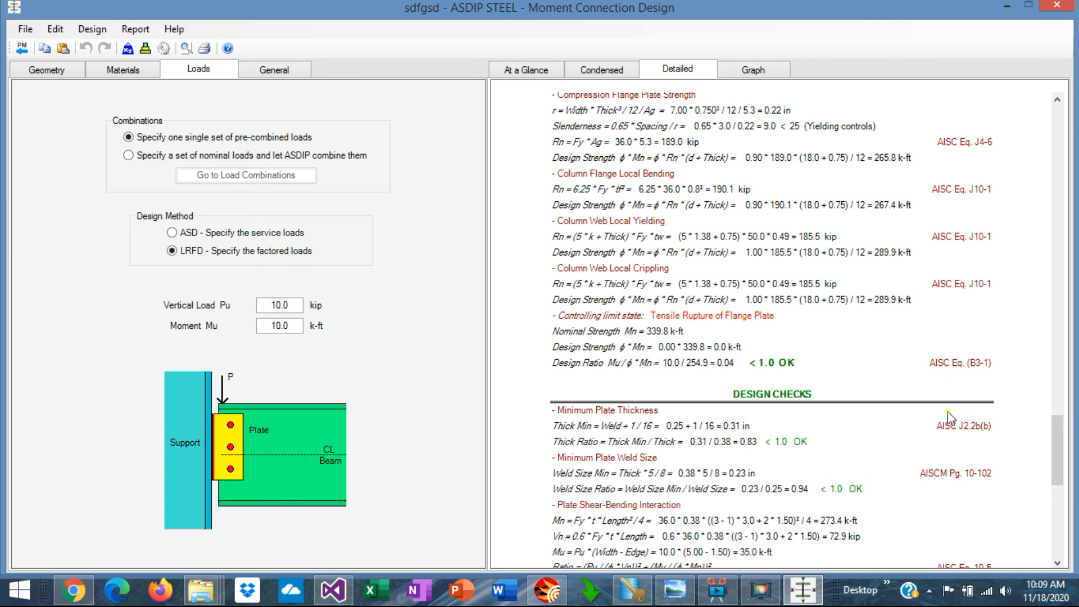
scroll(950, 418, down, 4)
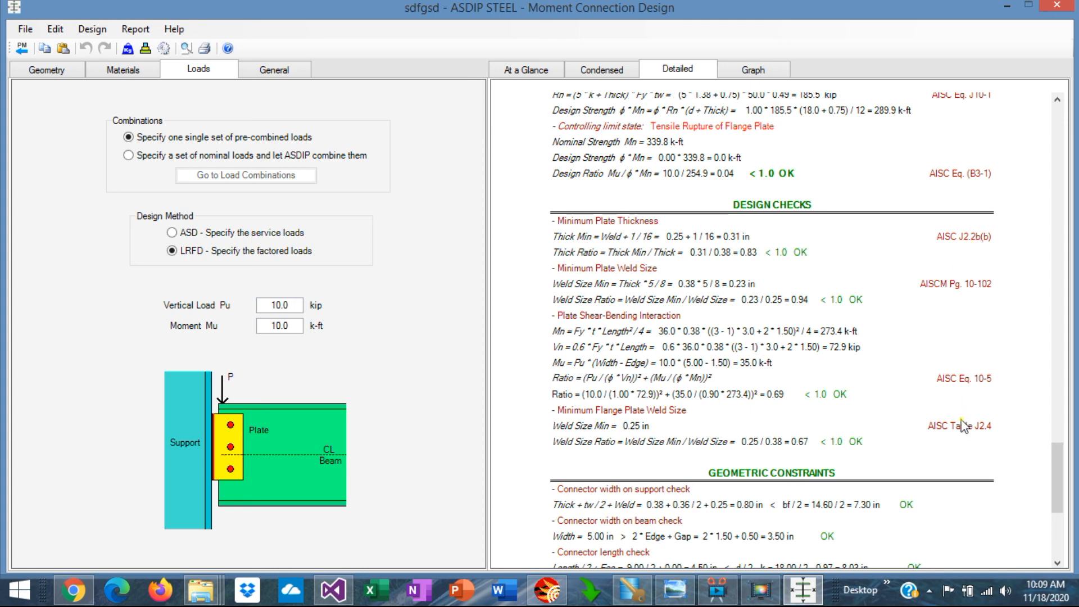
scroll(962, 426, down, 6)
scroll(958, 422, up, 4)
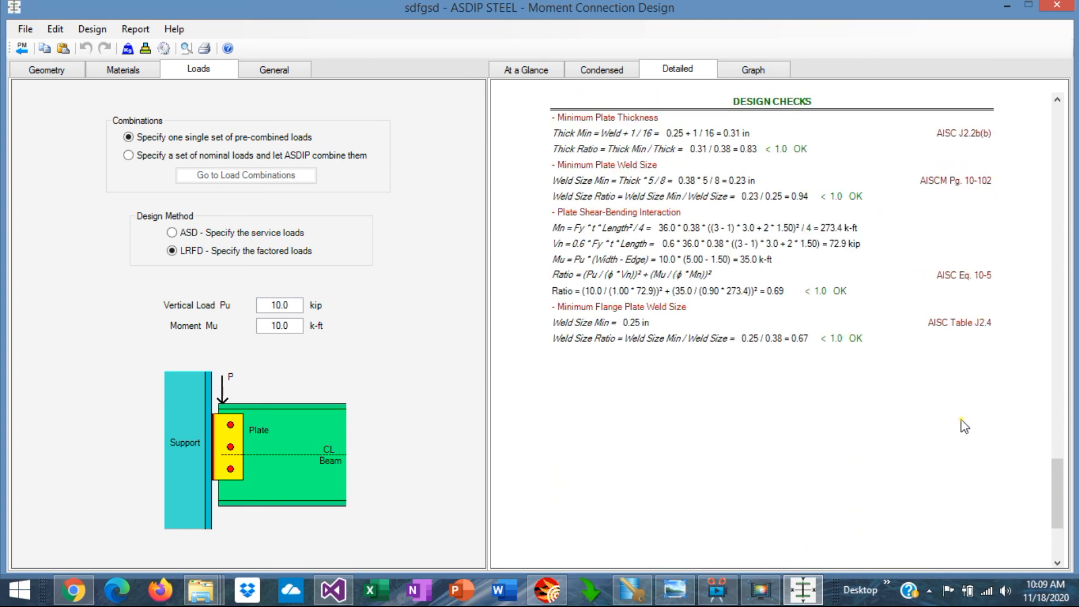
Show the connection's graphical front, side and top views with the design summary.
click(753, 70)
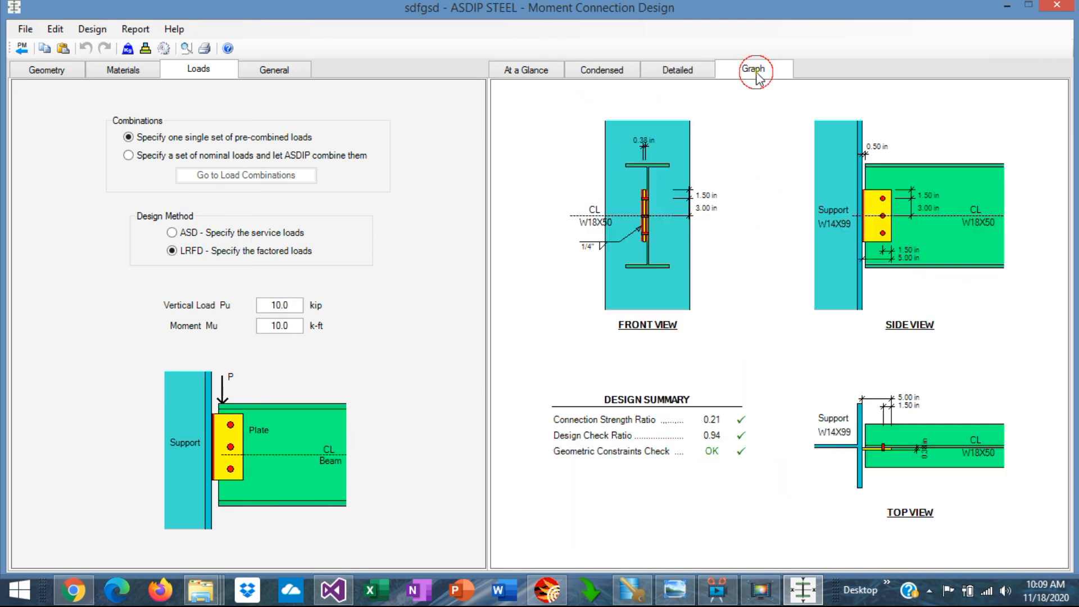